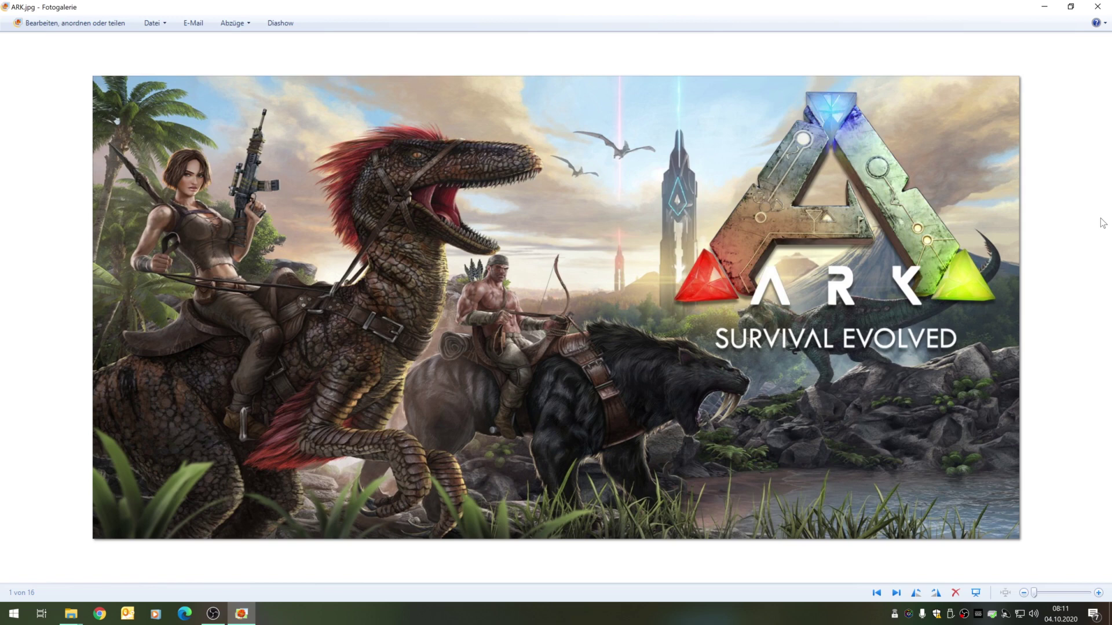
# Step: Close the ARK.jpg image and the 001_ARK folder window, and select the ARK-Survival Evolved shortcut on the desktop
pyautogui.click(1098, 7)
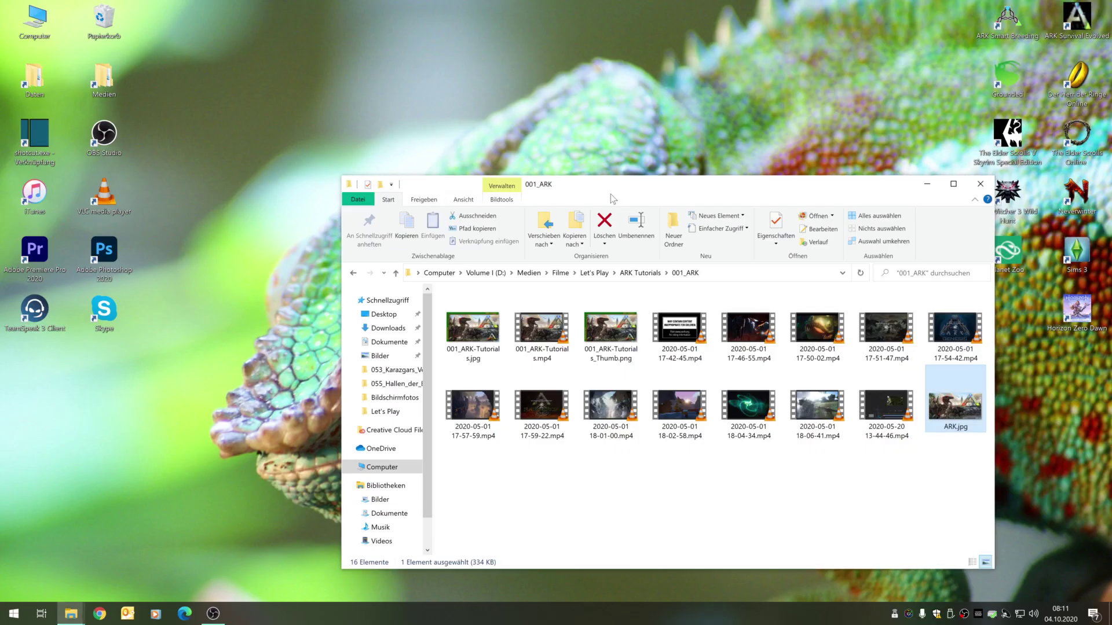
pyautogui.click(980, 183)
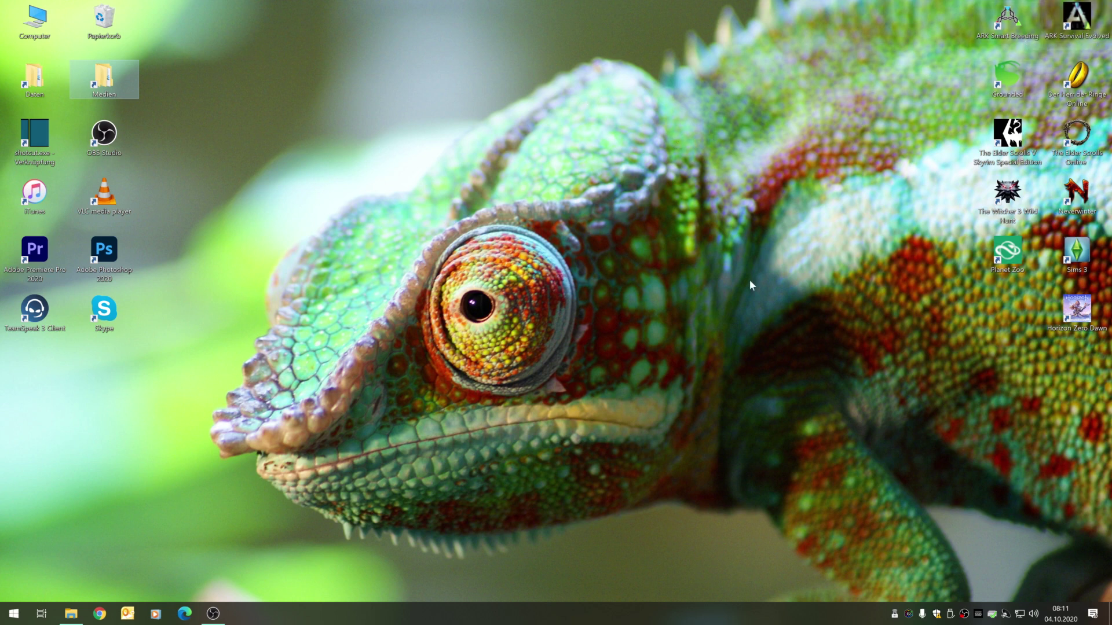
pyautogui.moveTo(1083, 29); pyautogui.dragTo(1061, 10)
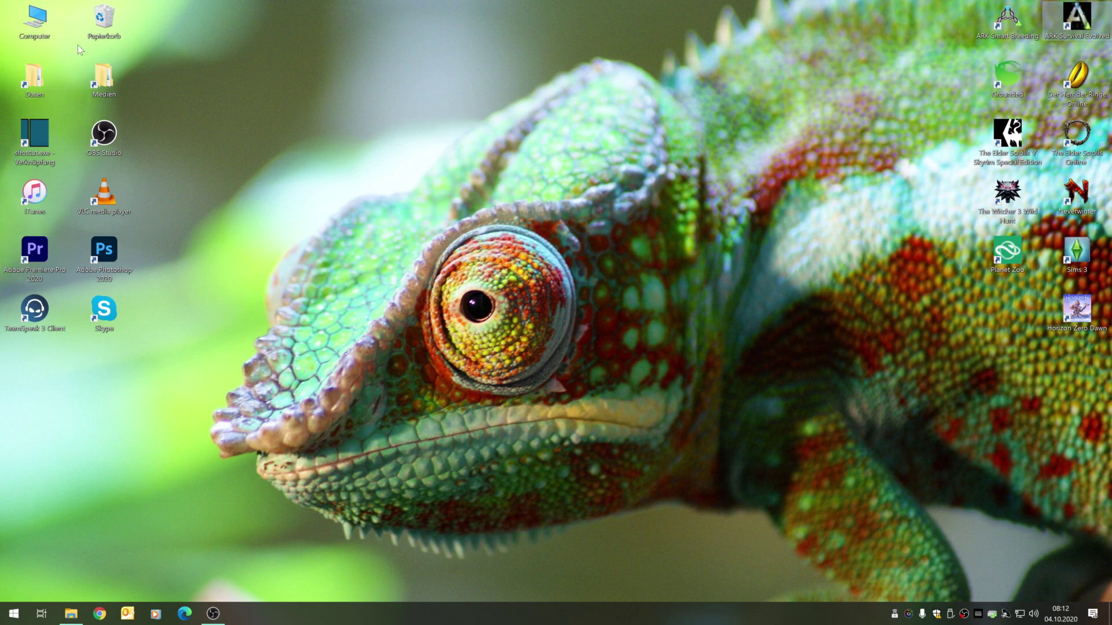
# Step: Open the Steam folder on the drive Volume I (D:) from Computer
pyautogui.doubleClick(33, 26)
pyautogui.click(678, 452)
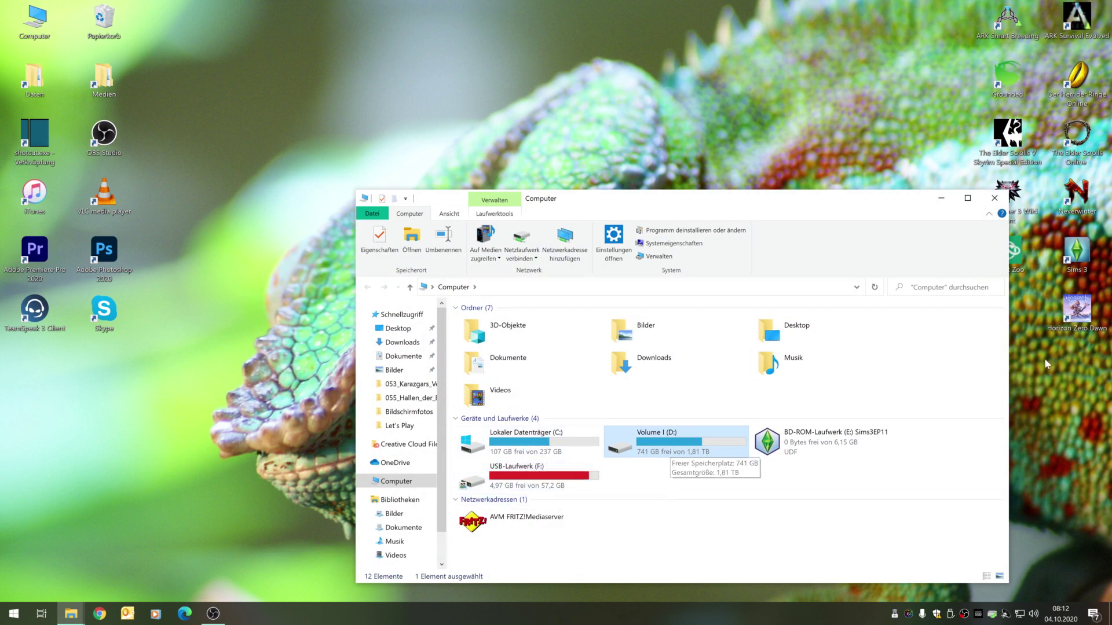
pyautogui.doubleClick(663, 450)
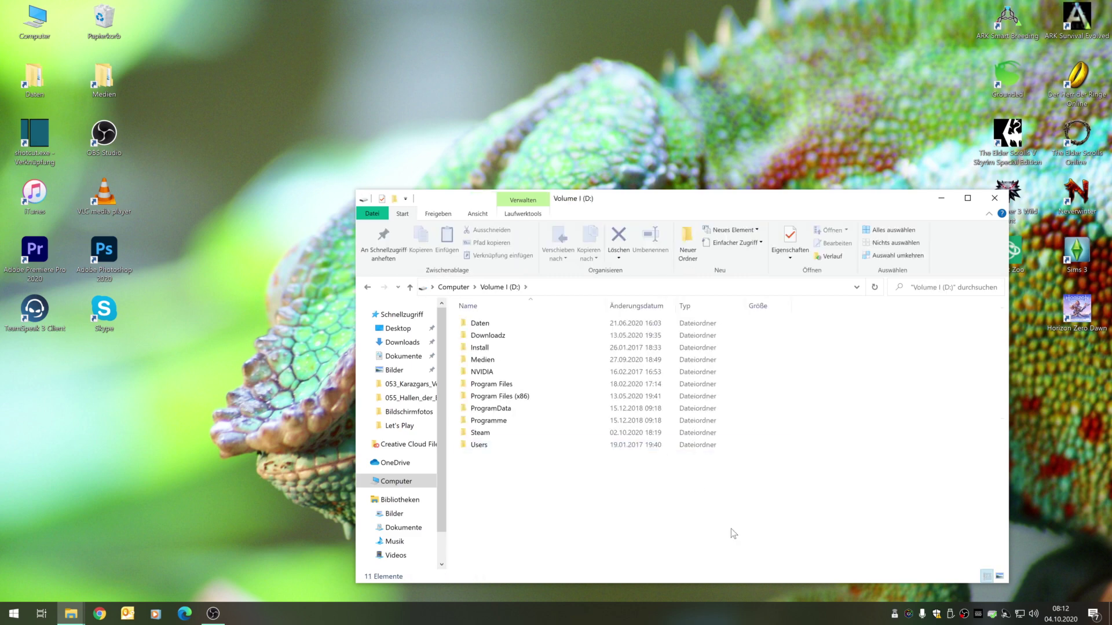
pyautogui.doubleClick(499, 437)
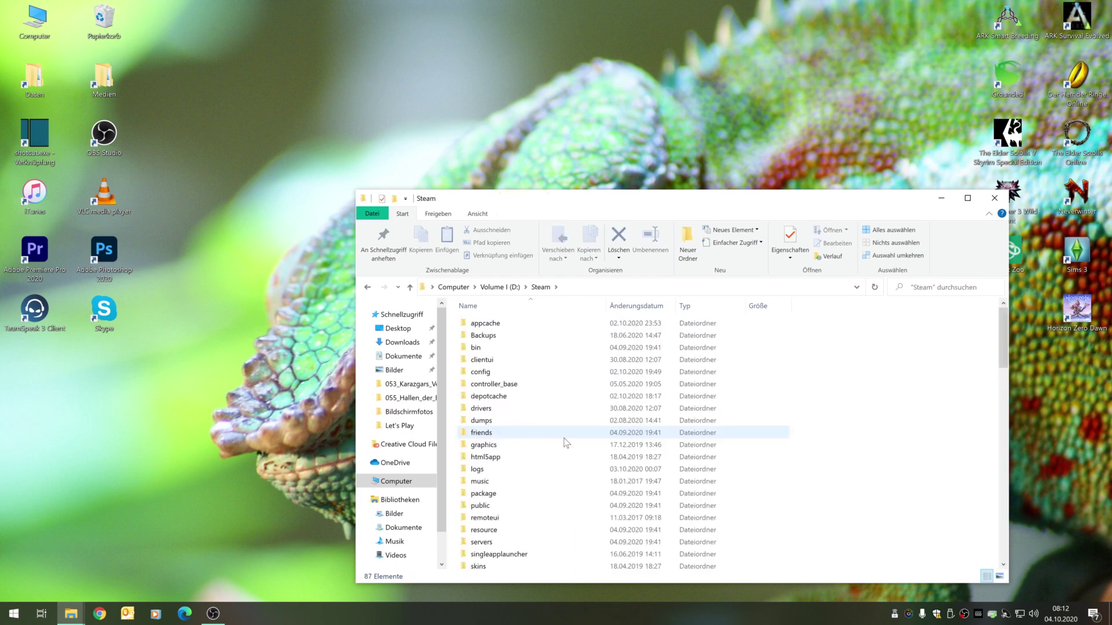
# Step: Open the game's ShooterGame folder under steamapps, common, ARK
pyautogui.scroll(-1, 566, 439)
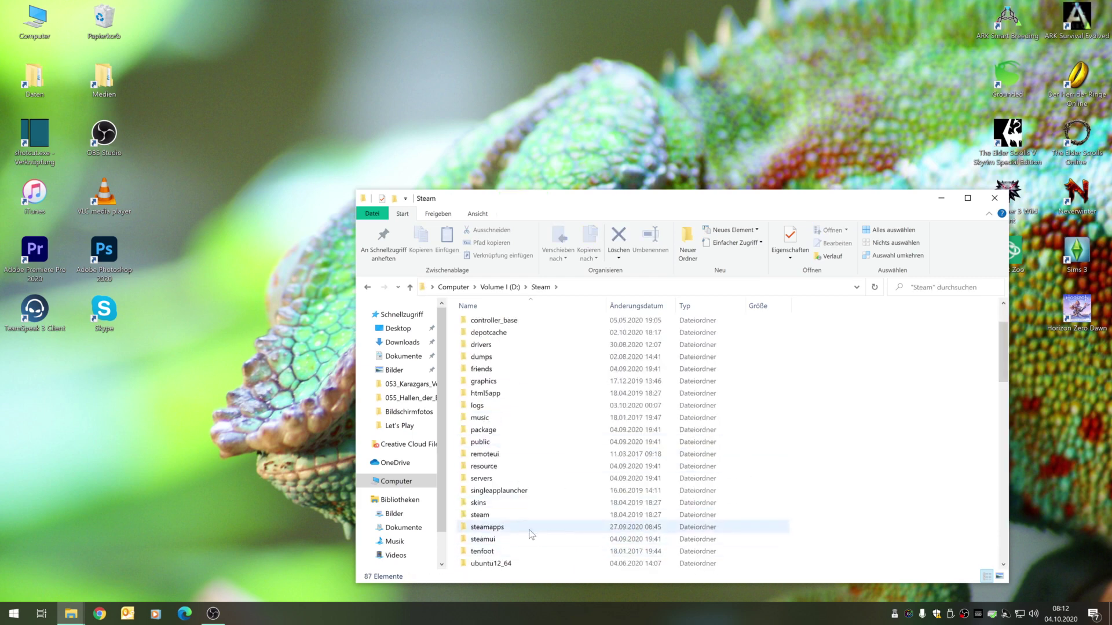
pyautogui.click(559, 529)
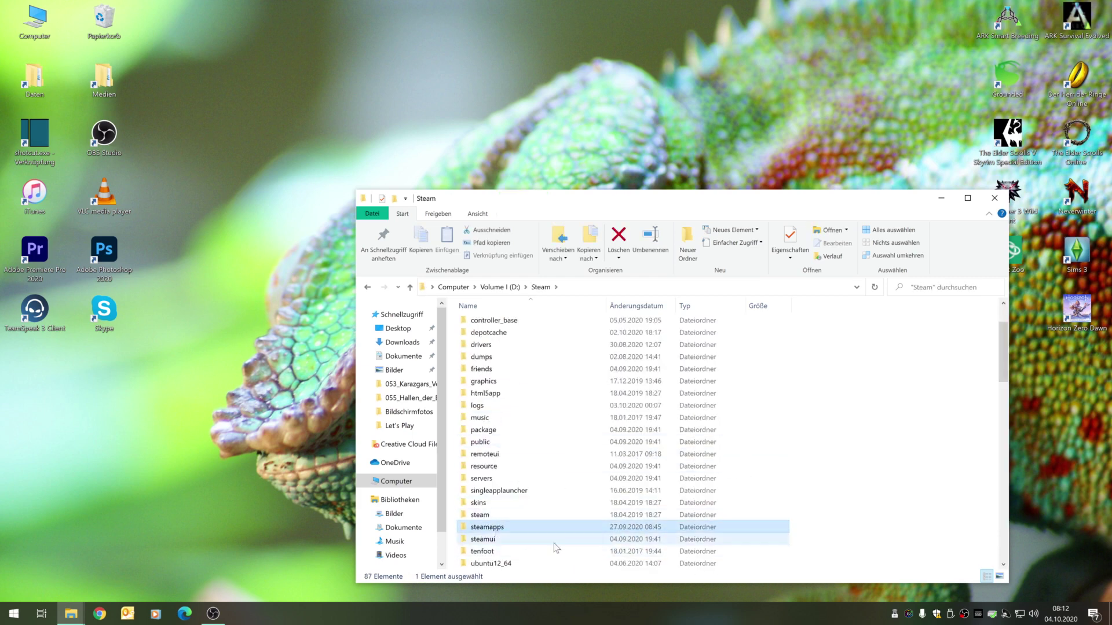
pyautogui.doubleClick(505, 525)
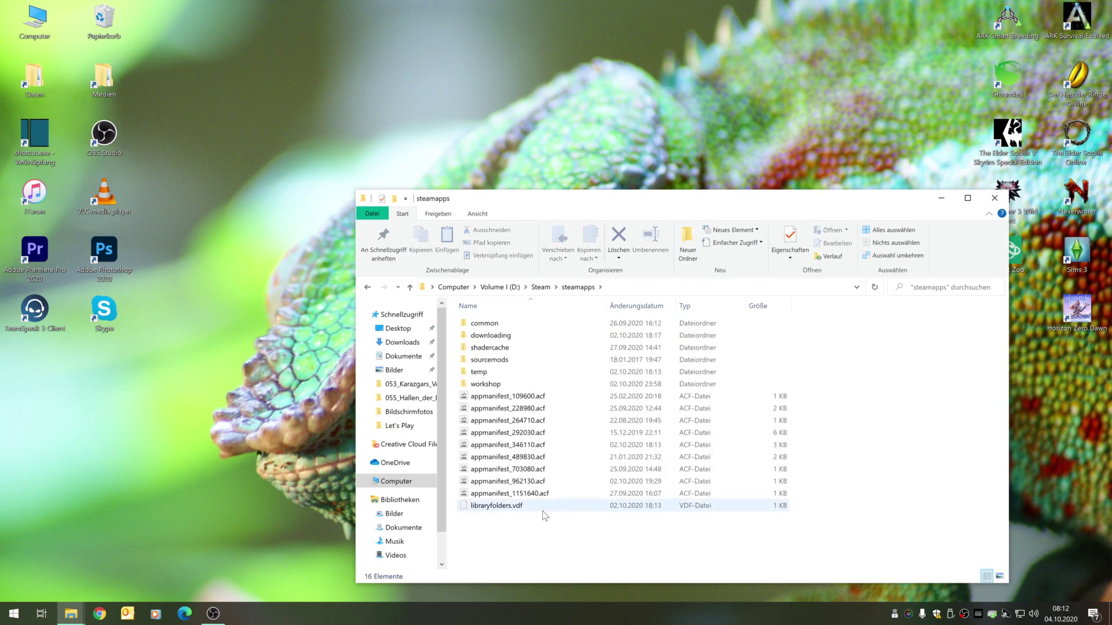
pyautogui.doubleClick(479, 325)
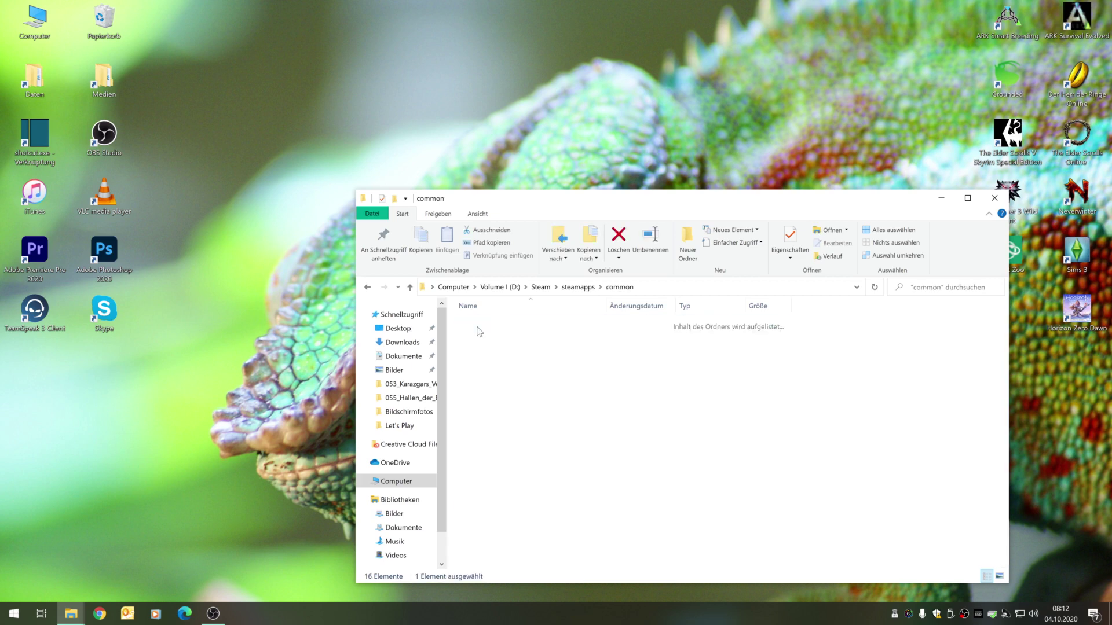
pyautogui.doubleClick(479, 326)
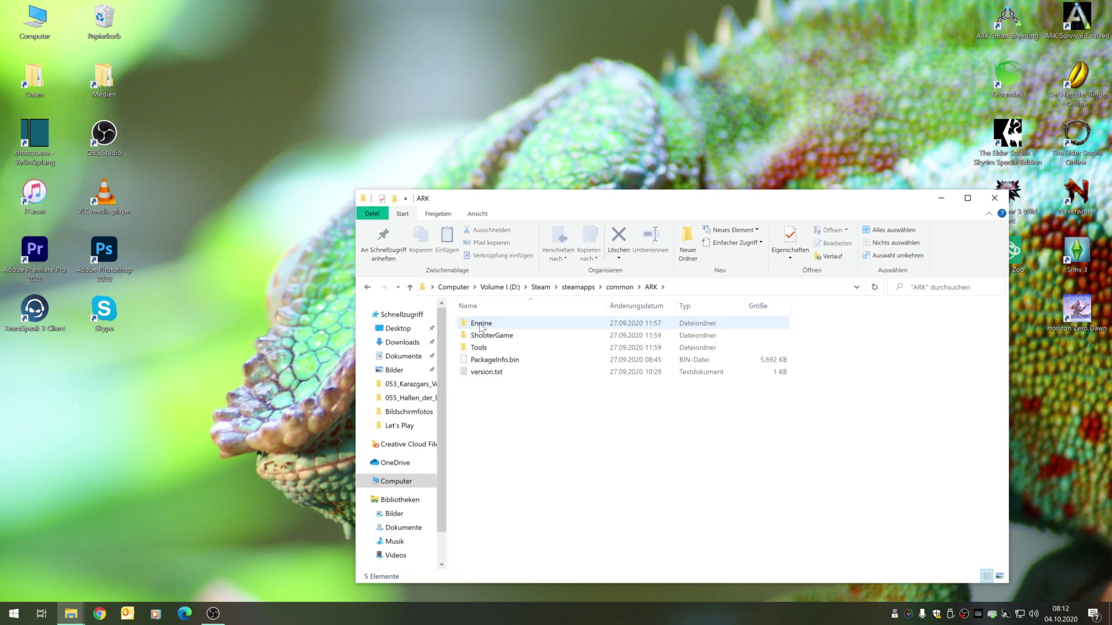
pyautogui.doubleClick(490, 337)
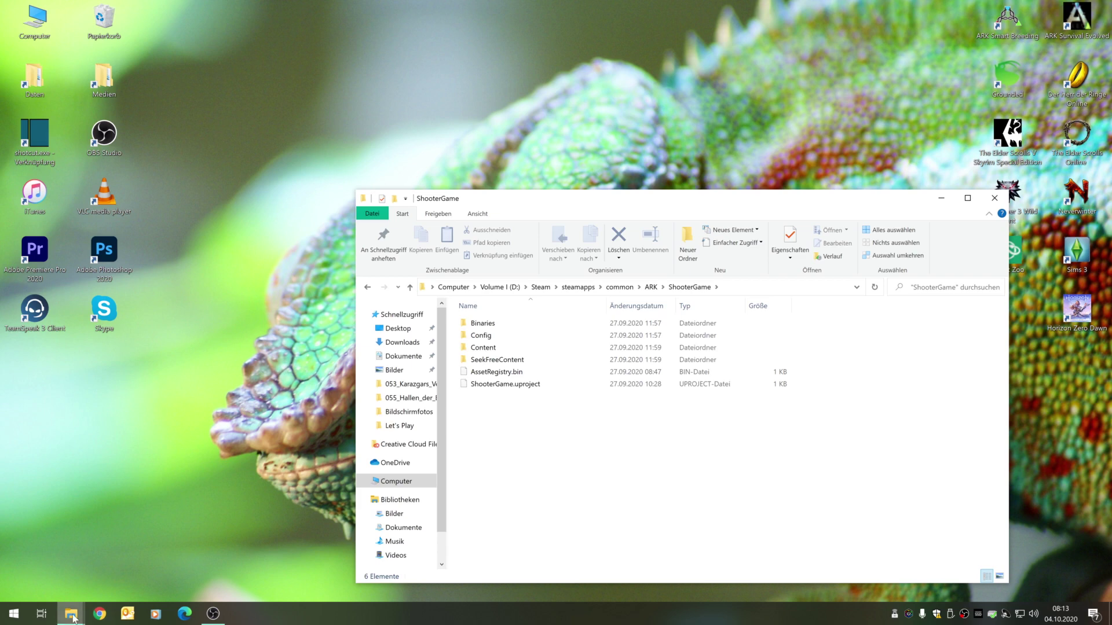
# Step: Bring the already open ARK_Savegames folder window to the front and place it over the ShooterGame window
pyautogui.moveTo(73, 619)
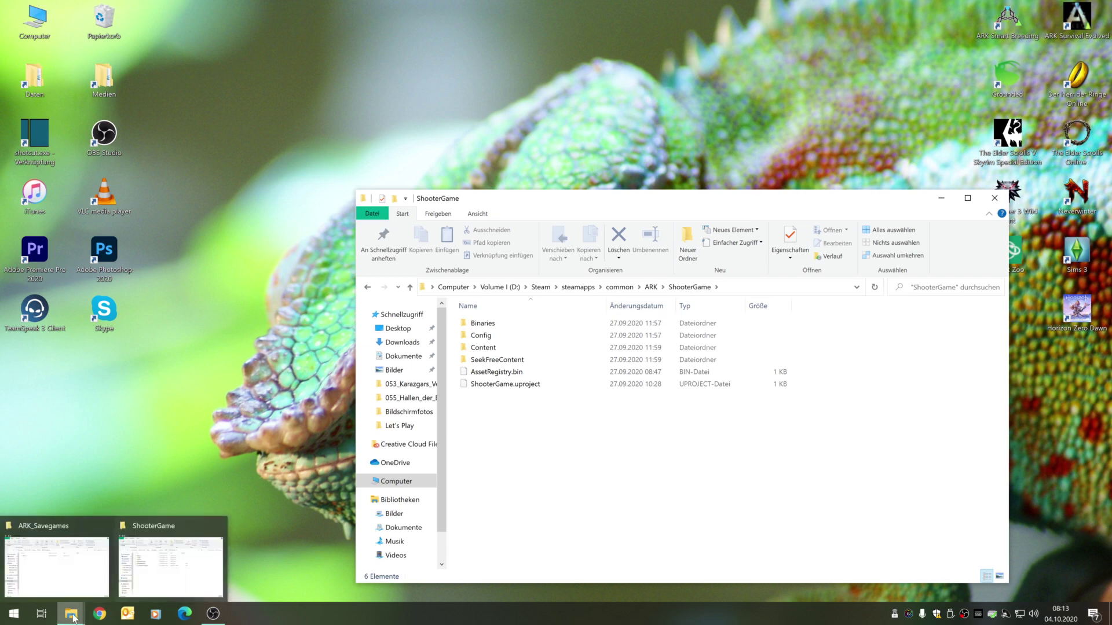
pyautogui.click(60, 573)
pyautogui.click(456, 299)
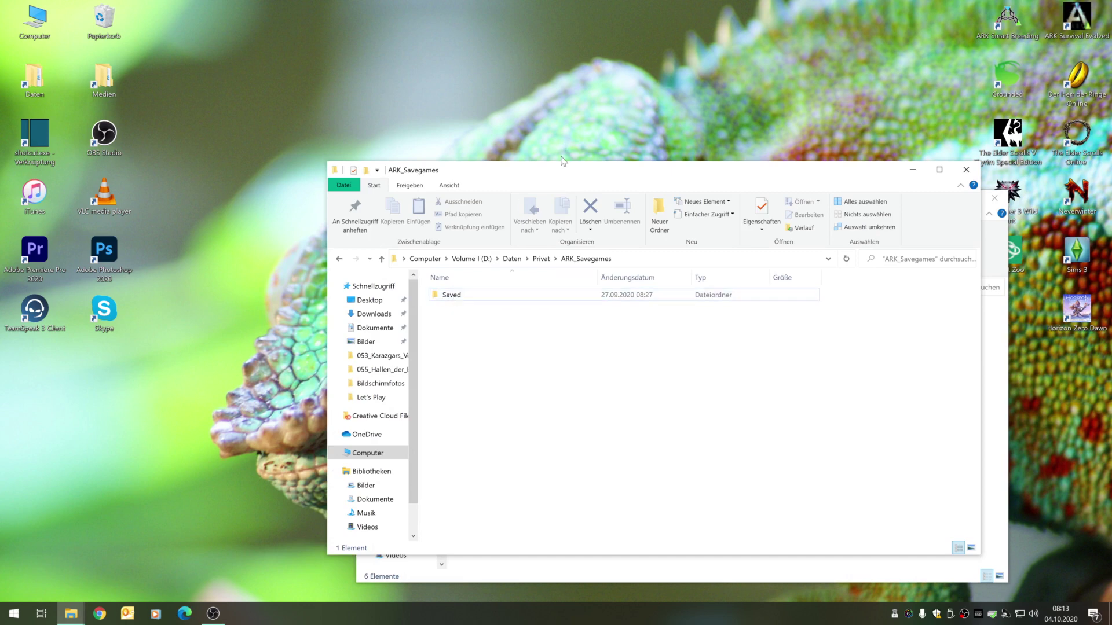
pyautogui.moveTo(562, 164); pyautogui.dragTo(877, 176)
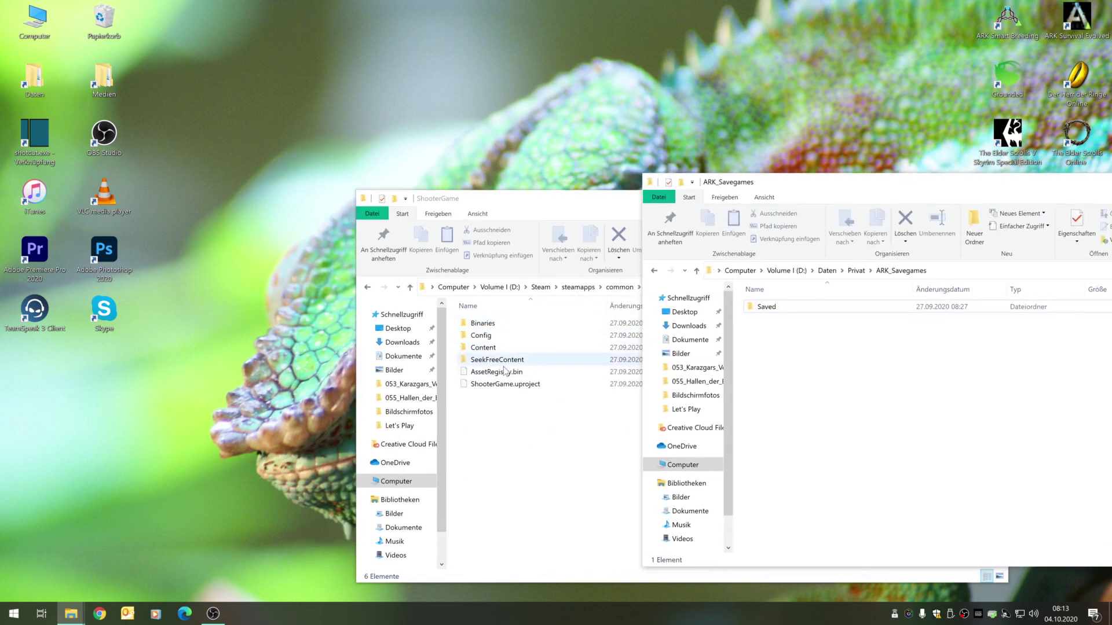
pyautogui.moveTo(836, 181); pyautogui.dragTo(436, 174)
# Step: Open the Saved folder in ARK_Savegames and its Aberration_PSavedArksLocal subfolder
pyautogui.doubleClick(361, 300)
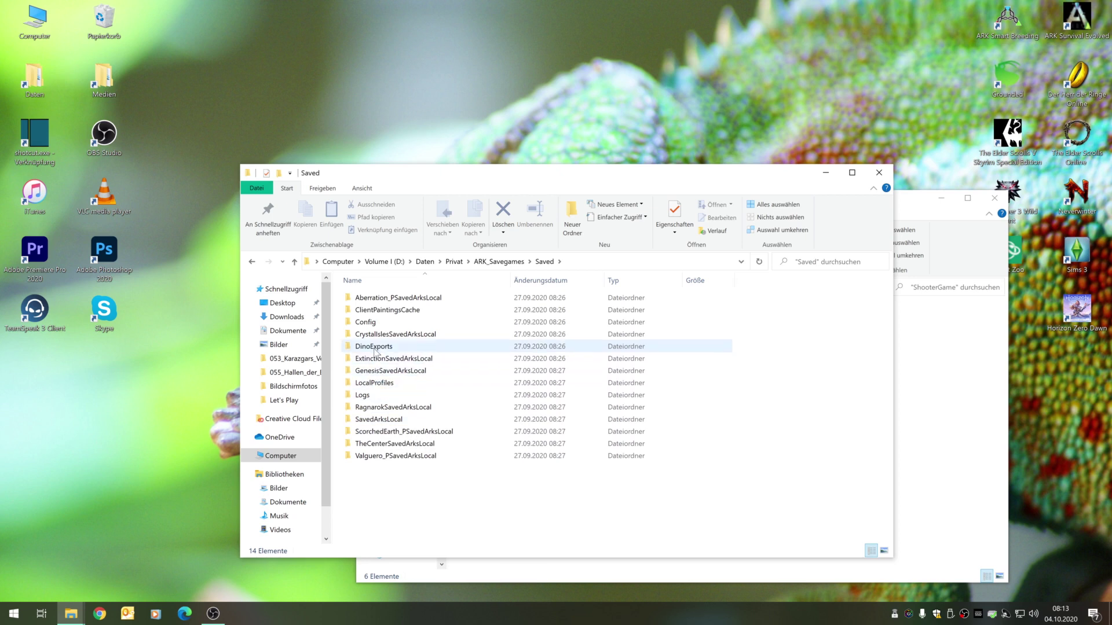
pyautogui.moveTo(376, 351)
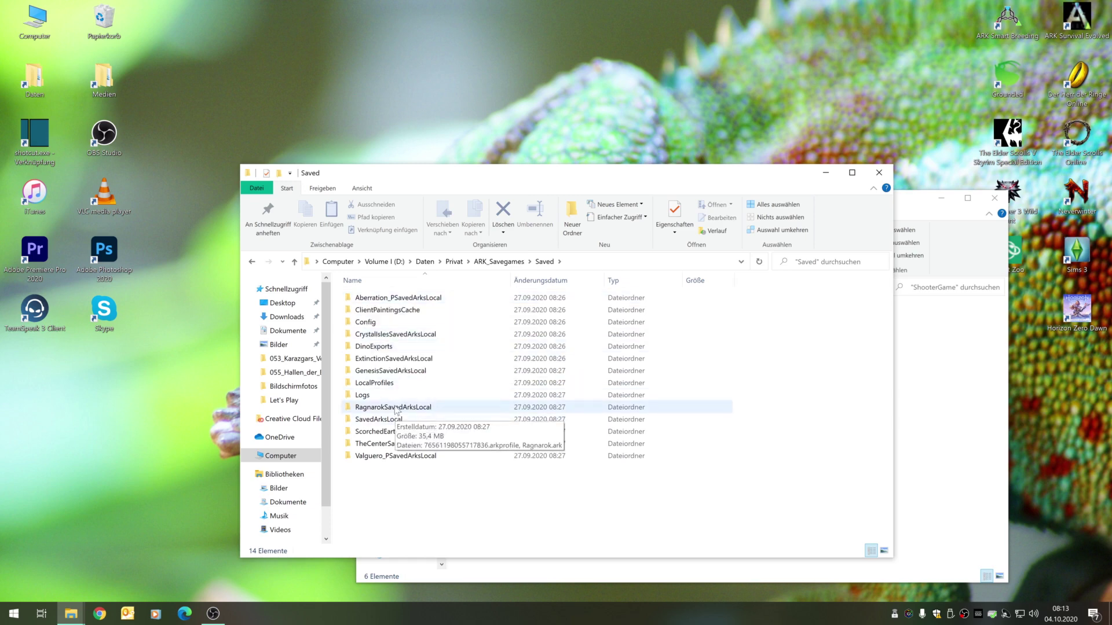
pyautogui.doubleClick(380, 298)
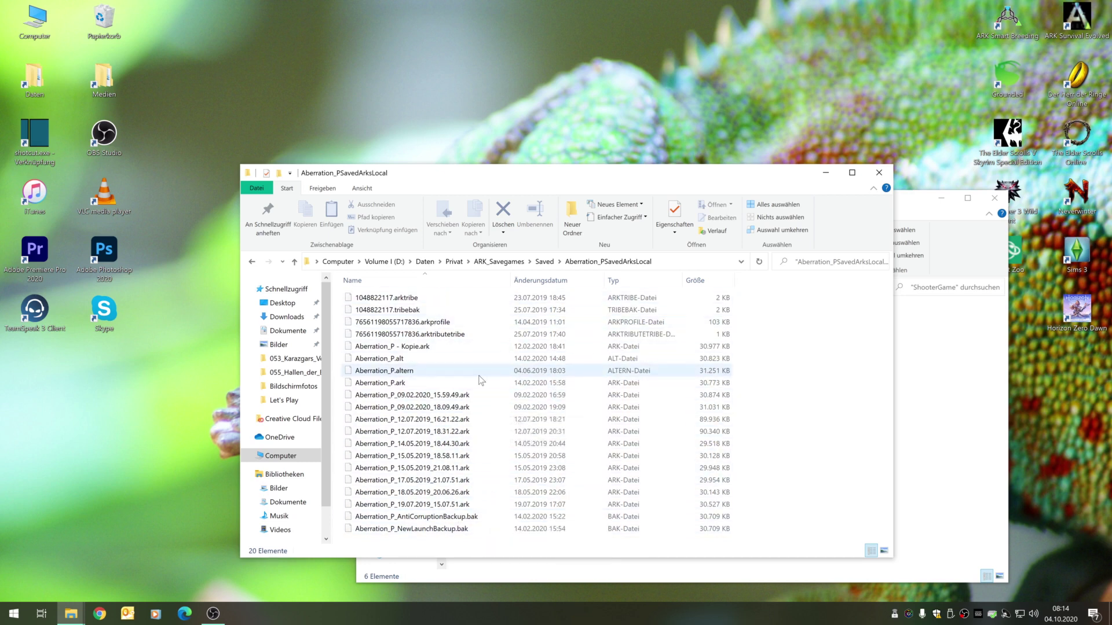
# Step: Delete the existing copy Aberration_P - Kopie.ark from the Aberration save folder
pyautogui.click(401, 388)
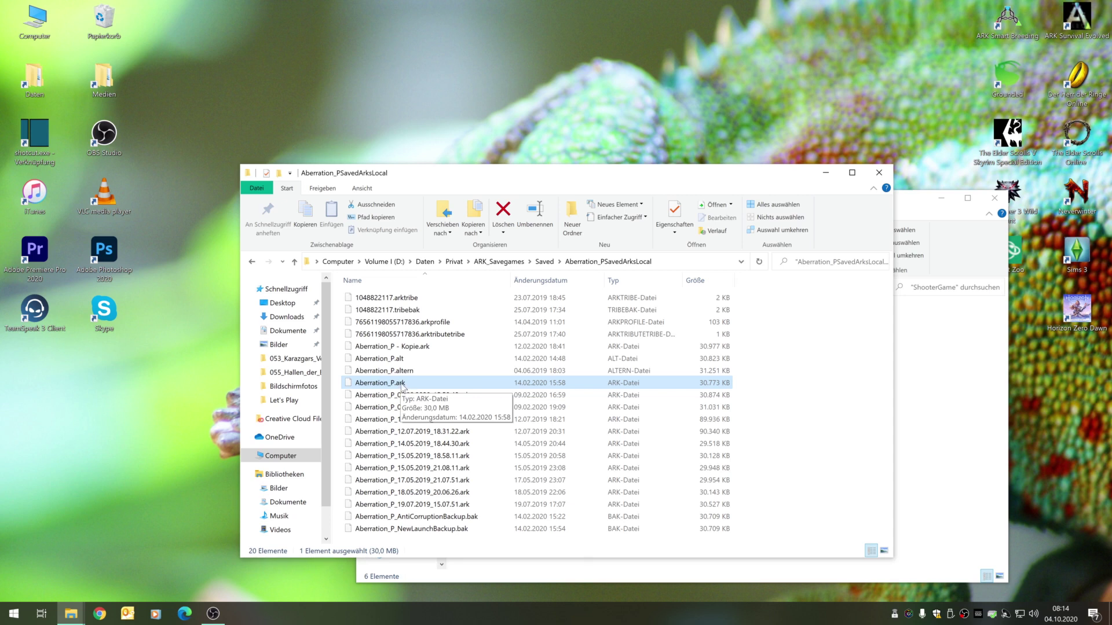
pyautogui.click(420, 346)
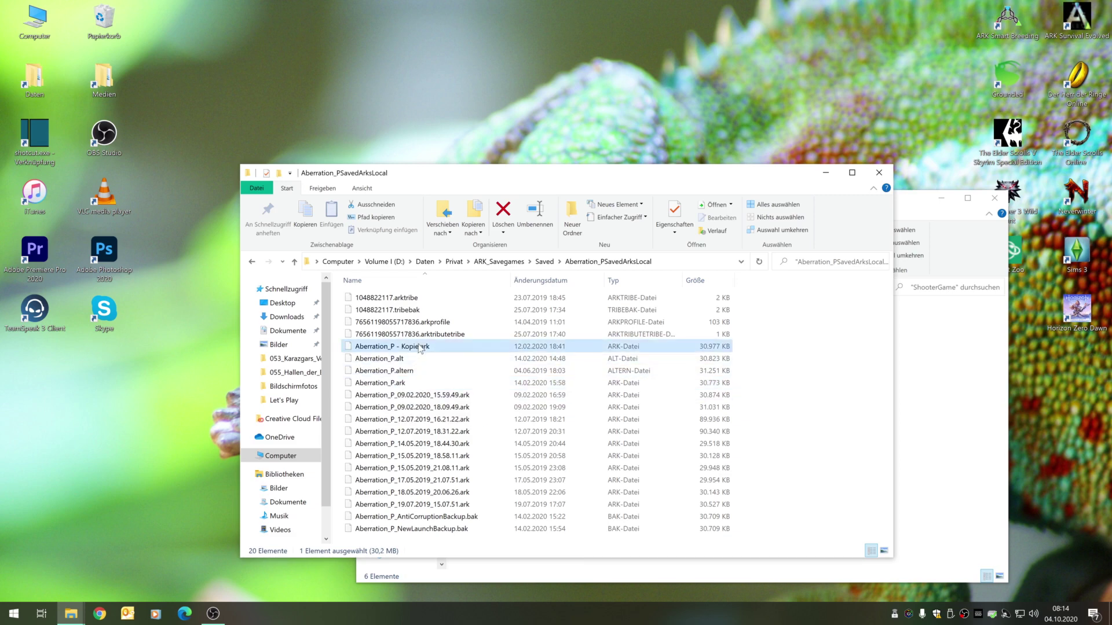
pyautogui.rightClick(420, 349)
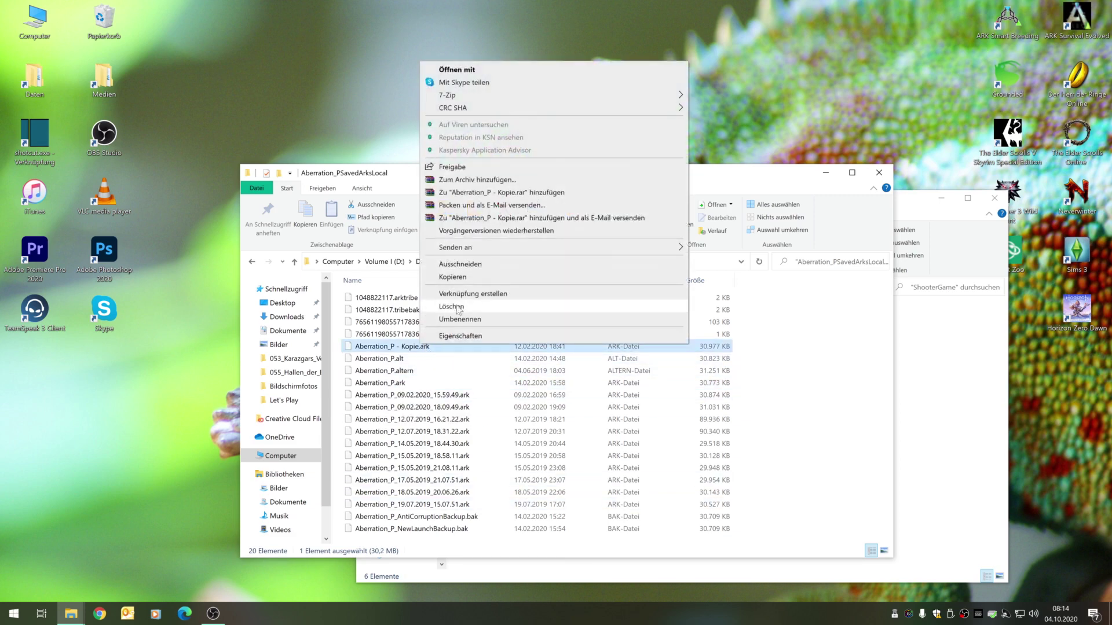
pyautogui.click(458, 308)
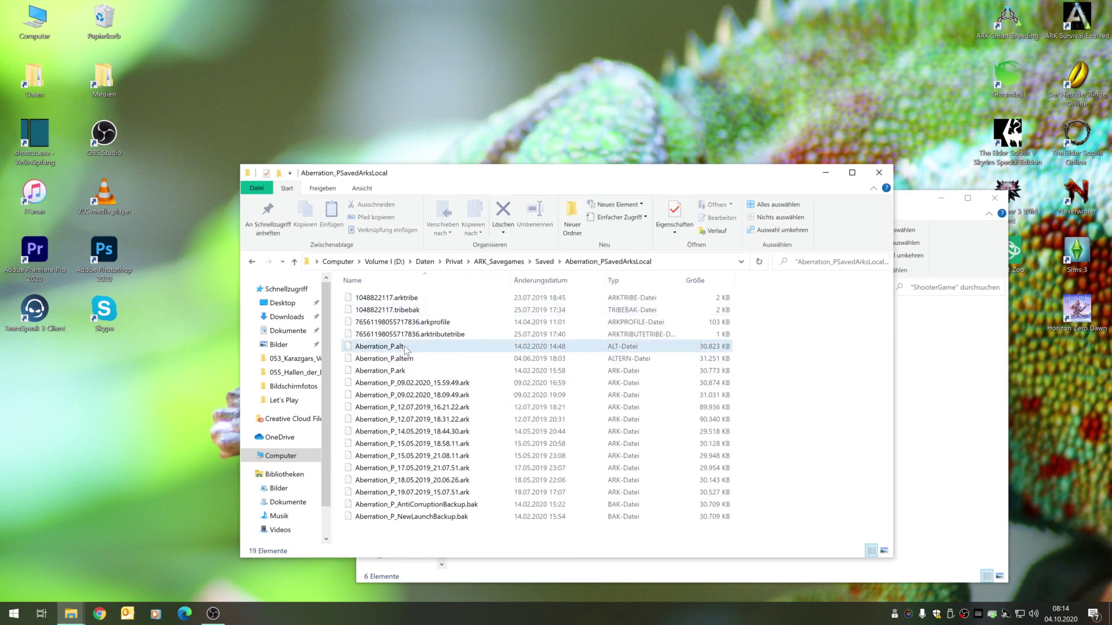
# Step: Make a copy of Aberration_P.ark within the same folder
pyautogui.rightClick(404, 350)
pyautogui.click(397, 348)
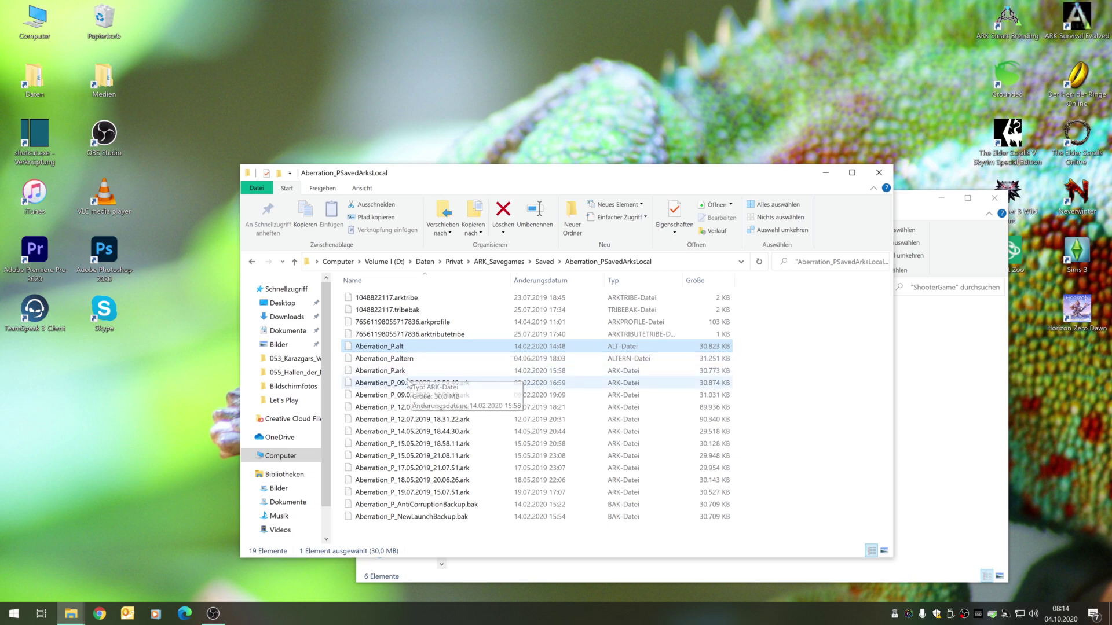
pyautogui.click(399, 371)
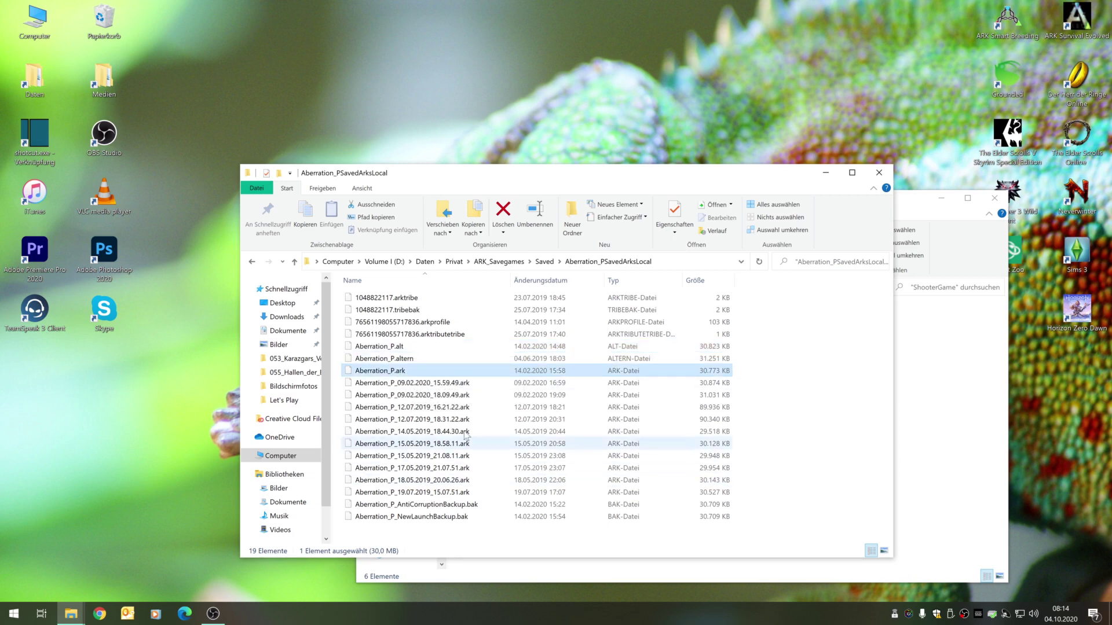
pyautogui.rightClick(395, 373)
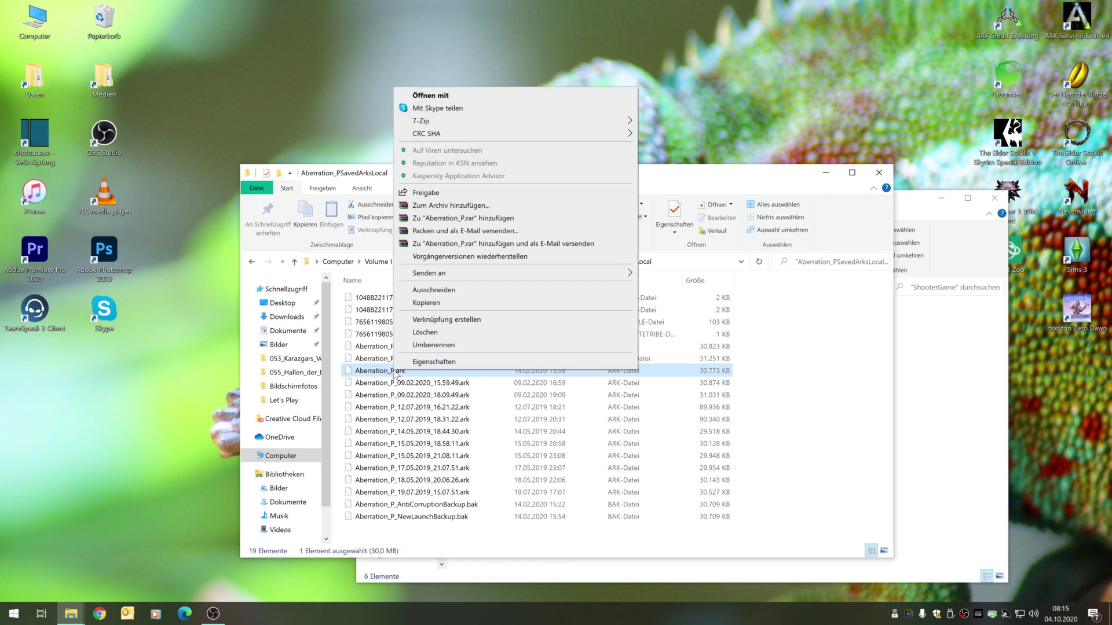
pyautogui.click(427, 302)
pyautogui.click(781, 384)
pyautogui.rightClick(780, 384)
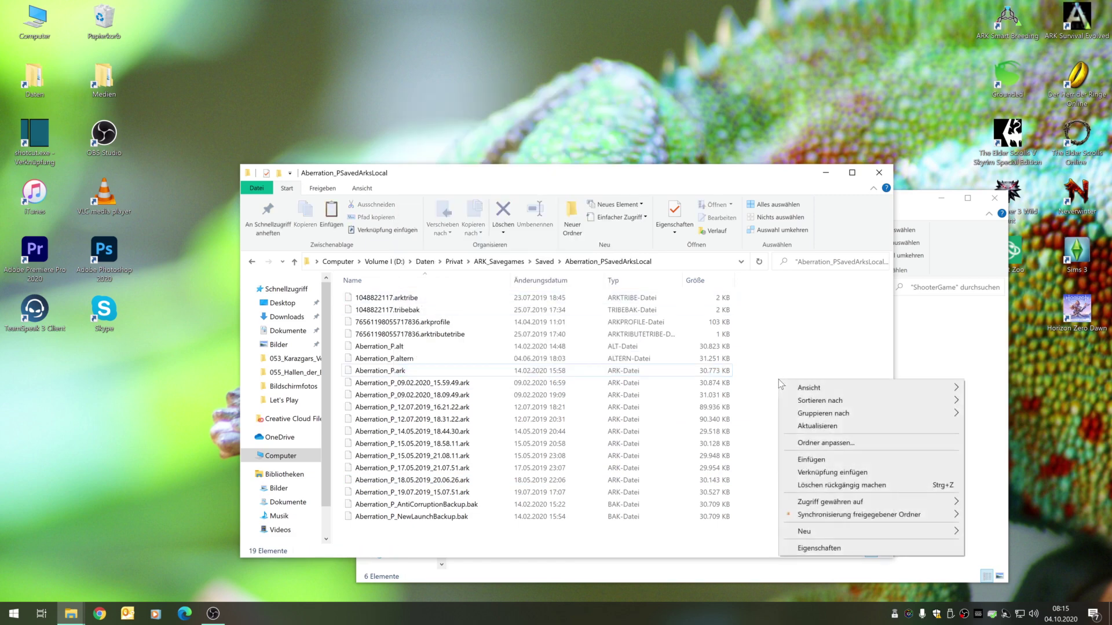
pyautogui.click(812, 462)
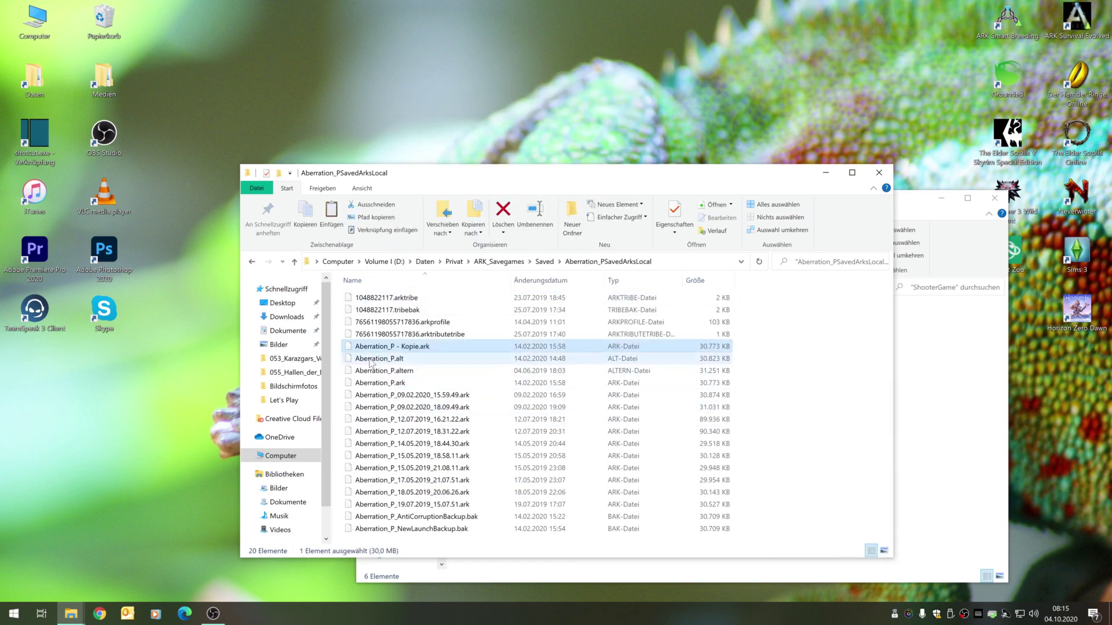
# Step: Rename the copied save file to Aberration_P - Kopie, removing its ark extension
pyautogui.press('F2')
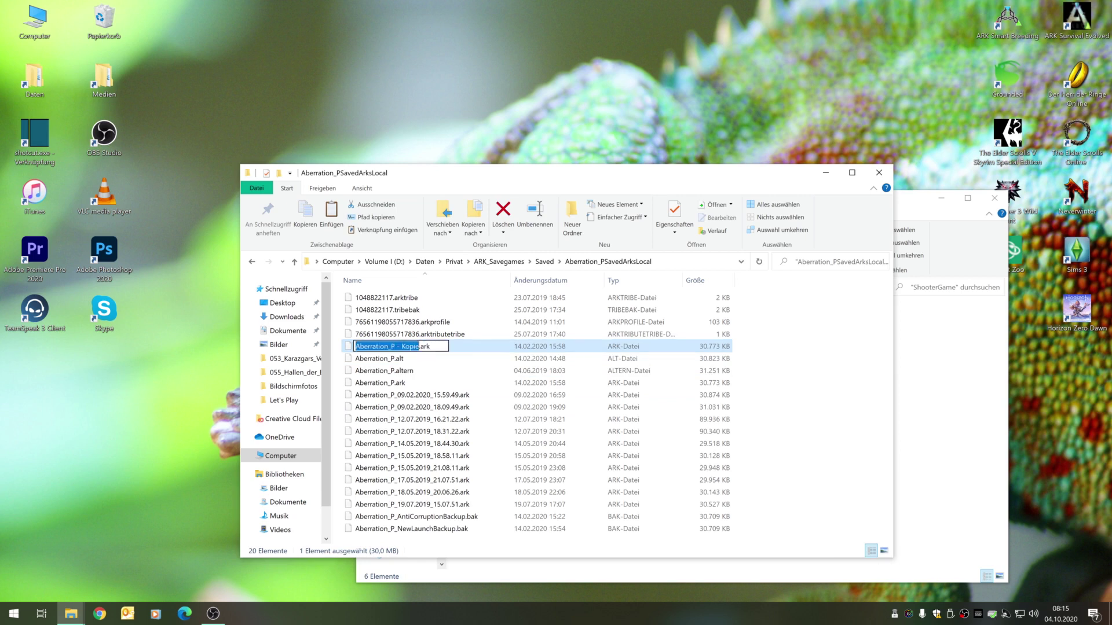
pyautogui.press('End')
pyautogui.press('BackSpace')
pyautogui.press('BackSpace')
pyautogui.press('BackSpace')
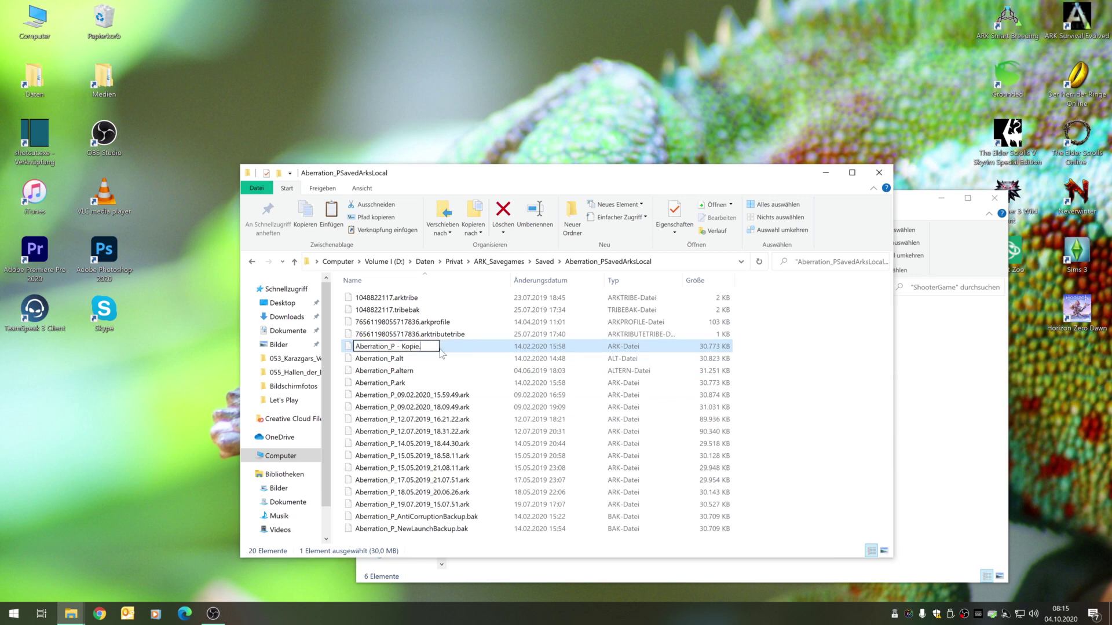
pyautogui.click(851, 378)
pyautogui.click(643, 314)
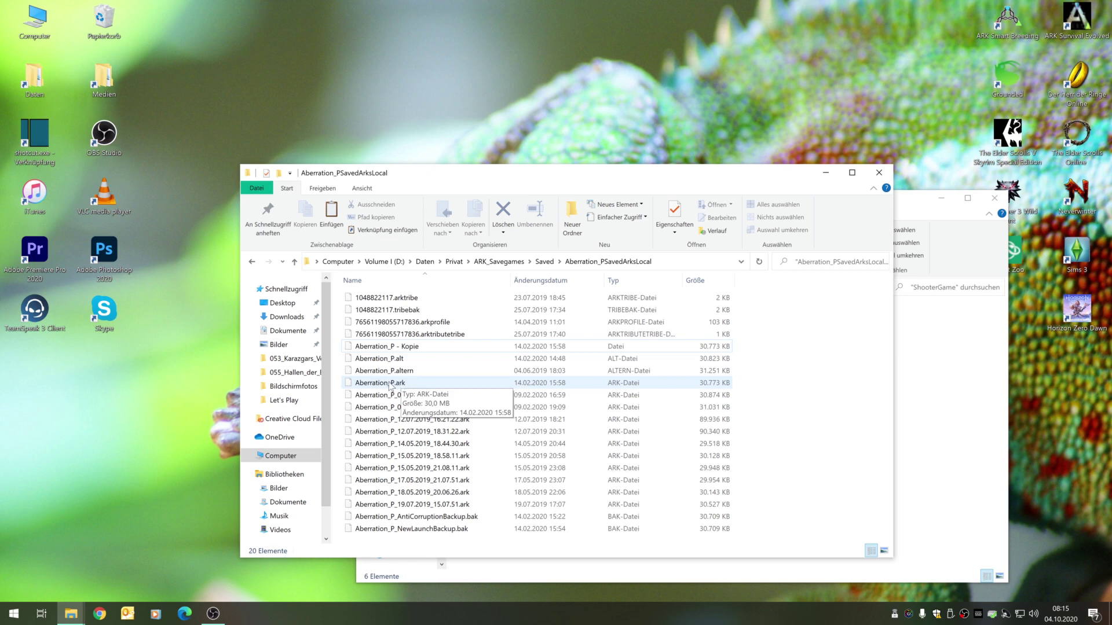
# Step: Try changing the extension of Aberration_P.ark to alt and restore it to ark
pyautogui.click(404, 351)
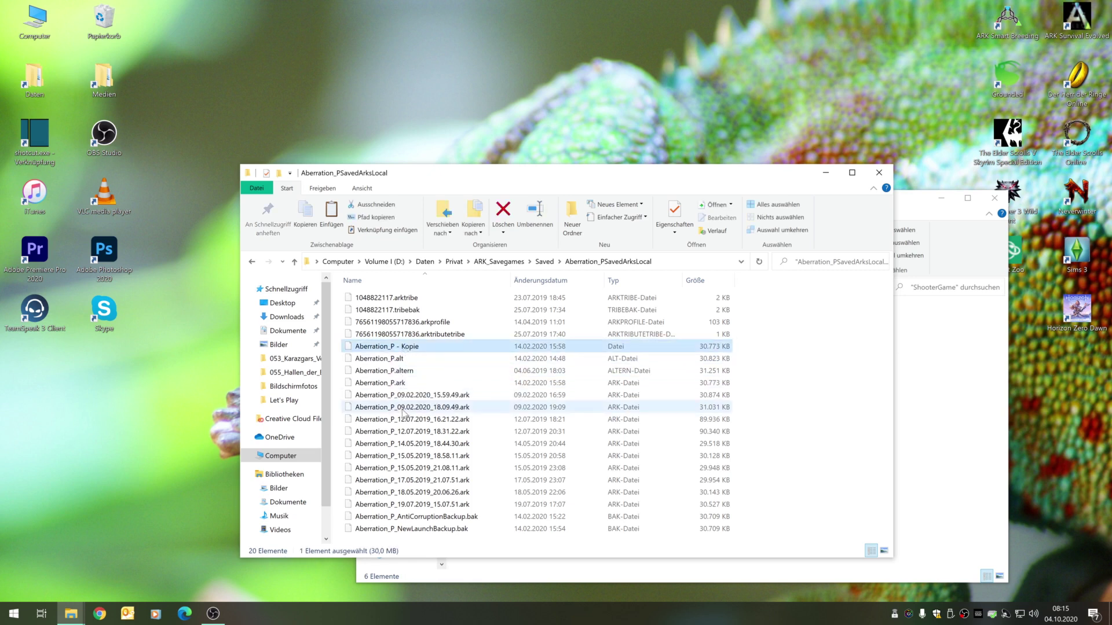
pyautogui.click(405, 383)
pyautogui.click(406, 384)
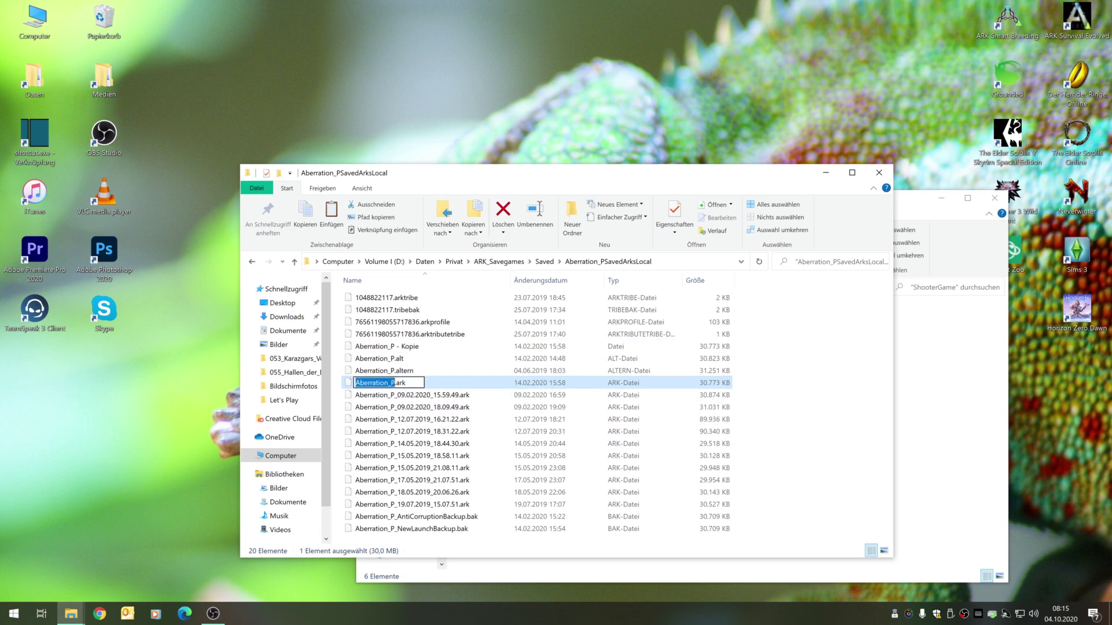
pyautogui.click(406, 384)
pyautogui.press('BackSpace')
pyautogui.press('BackSpace')
pyautogui.write('lt')
pyautogui.press('BackSpace')
pyautogui.press('BackSpace')
pyautogui.write('rk')
pyautogui.click(481, 368)
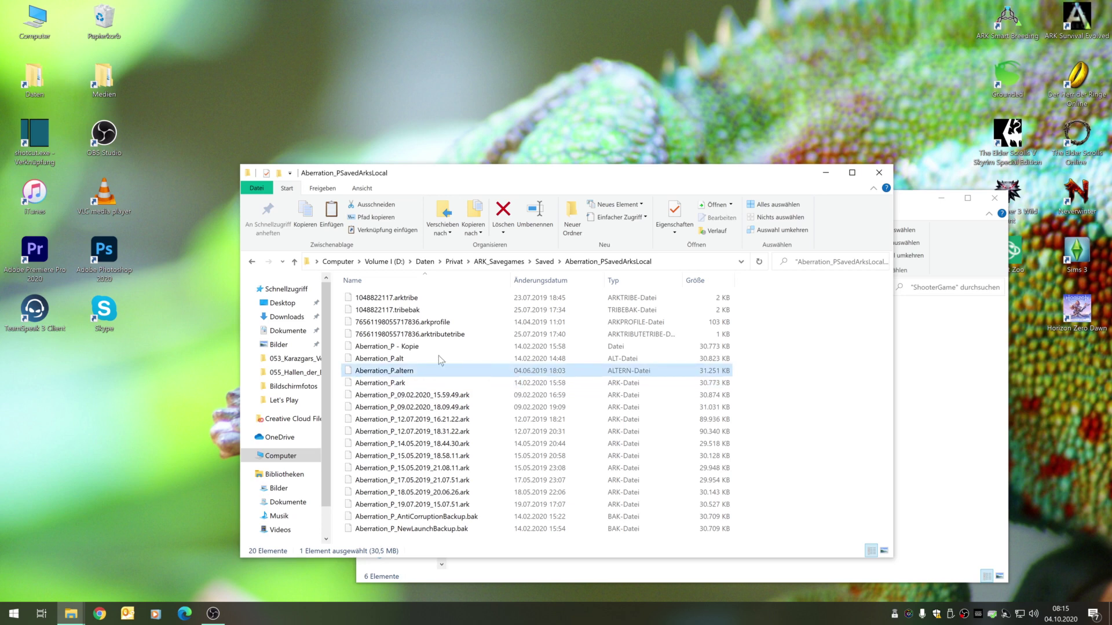
pyautogui.click(408, 359)
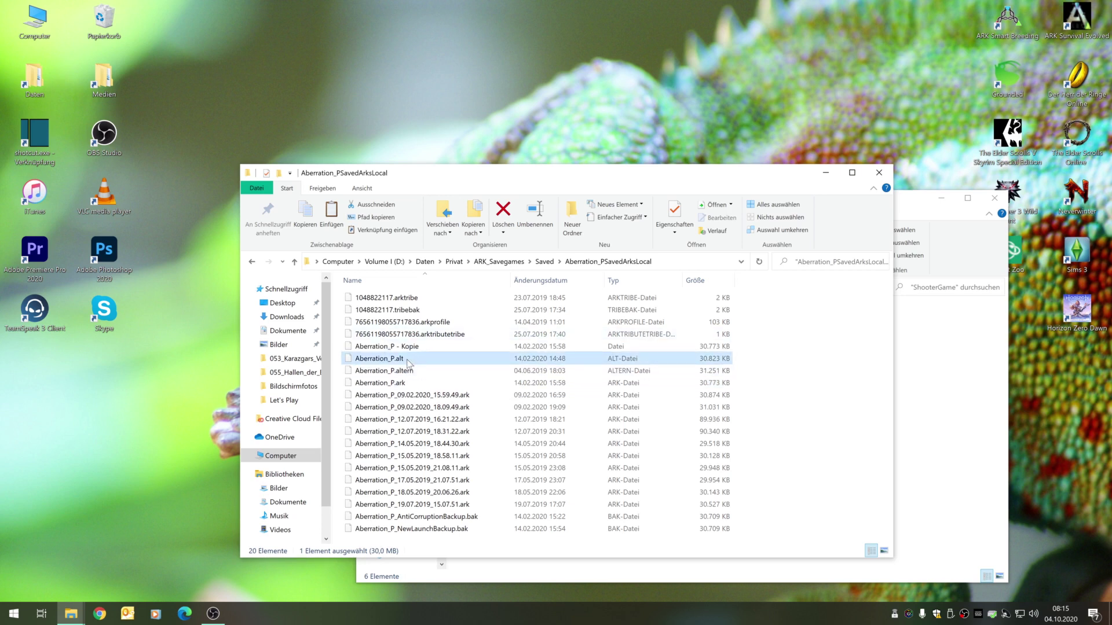
pyautogui.press('F2')
pyautogui.press('Return')
pyautogui.click(413, 347)
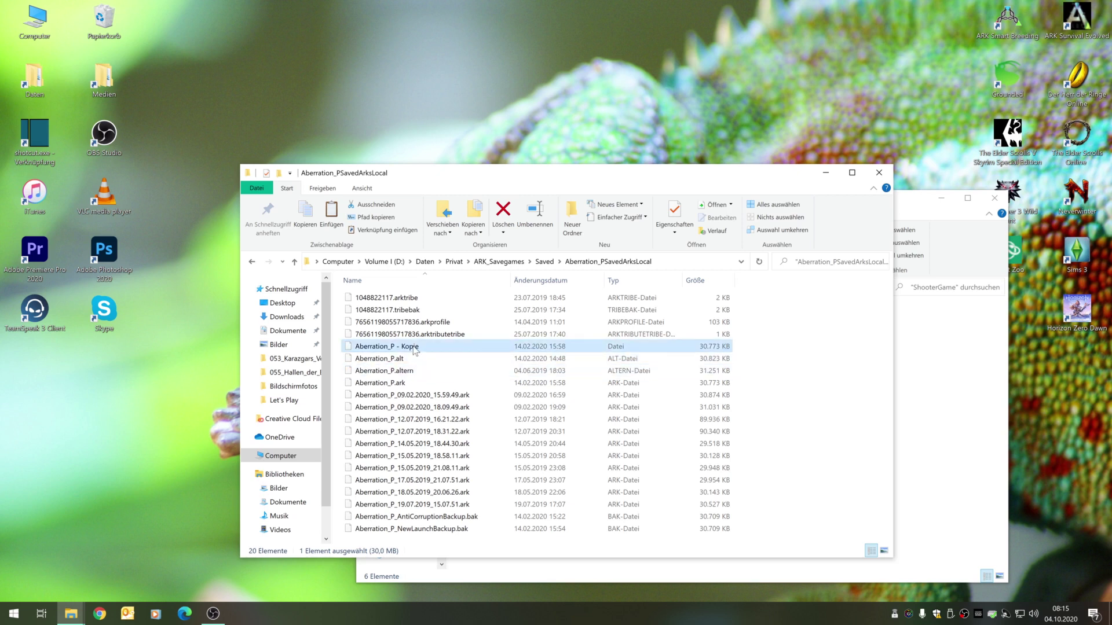
# Step: Try replacing the "- Kopie" ending of the copied save file's name with .ark
pyautogui.press('F2')
pyautogui.press('End')
pyautogui.hotkey('shift', 'Left')
pyautogui.hotkey('shift', 'Left')
pyautogui.hotkey('shift', 'Left')
pyautogui.hotkey('shift', 'Left')
pyautogui.hotkey('shift', 'Left')
pyautogui.hotkey('shift', 'Left')
pyautogui.hotkey('shift', 'Left')
pyautogui.hotkey('shift', 'Left')
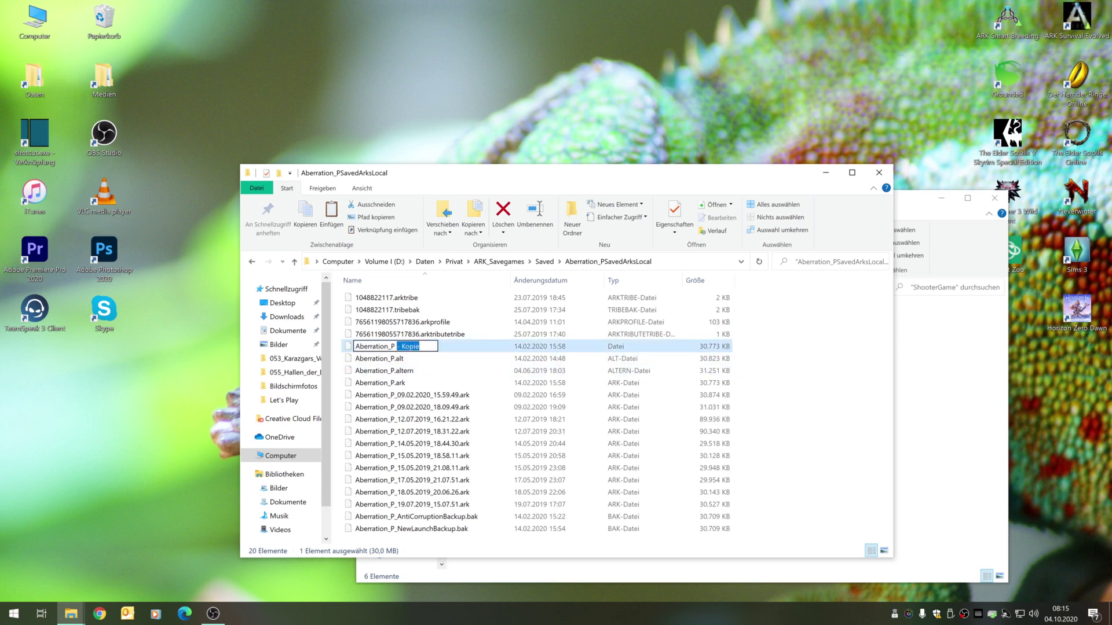
pyautogui.write('.ark')
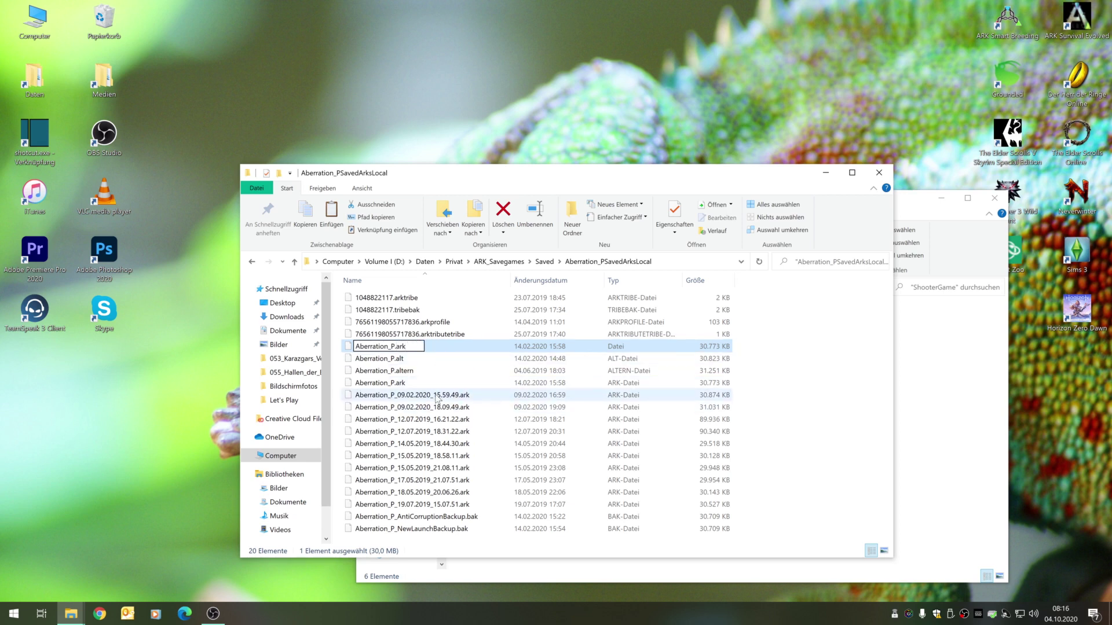
# Step: Restore the copied save file's name to Aberration_P - Kopie
pyautogui.press('BackSpace')
pyautogui.press('BackSpace')
pyautogui.press('BackSpace')
pyautogui.write('- Kopie')
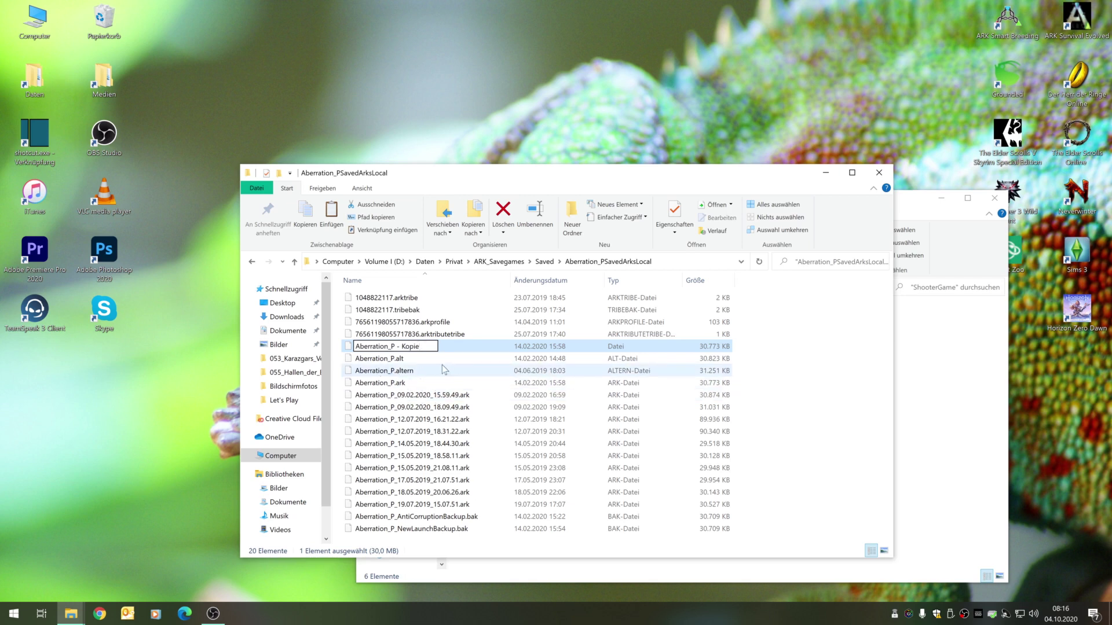
pyautogui.click(824, 407)
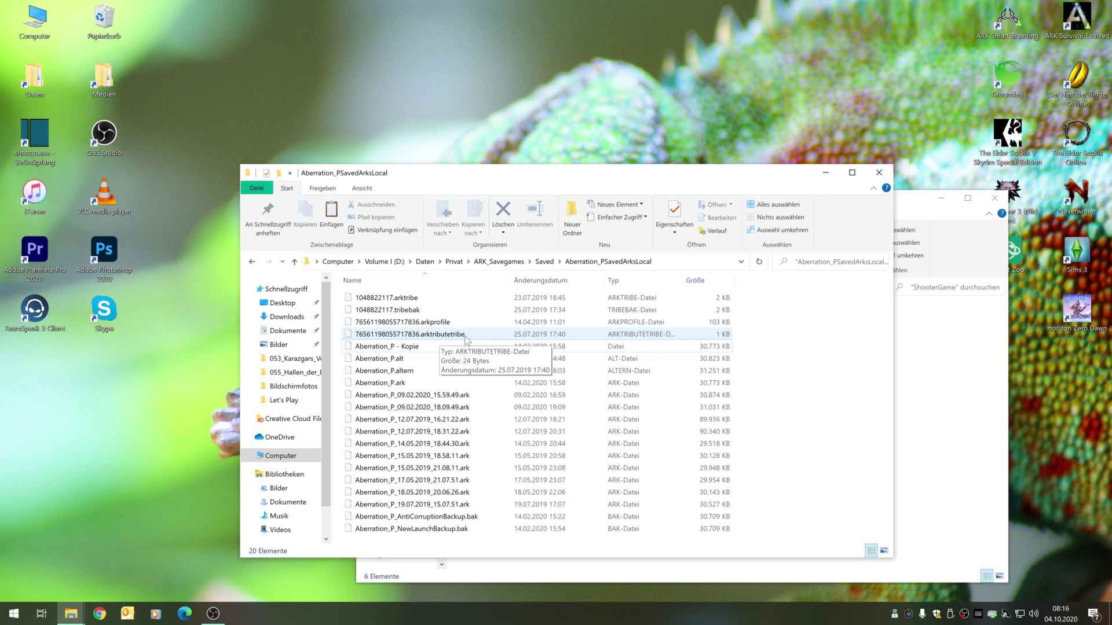
# Step: Examine the tribe and player profile files and the dated Aberration_P .ark saves in the Aberration save folder
pyautogui.click(465, 336)
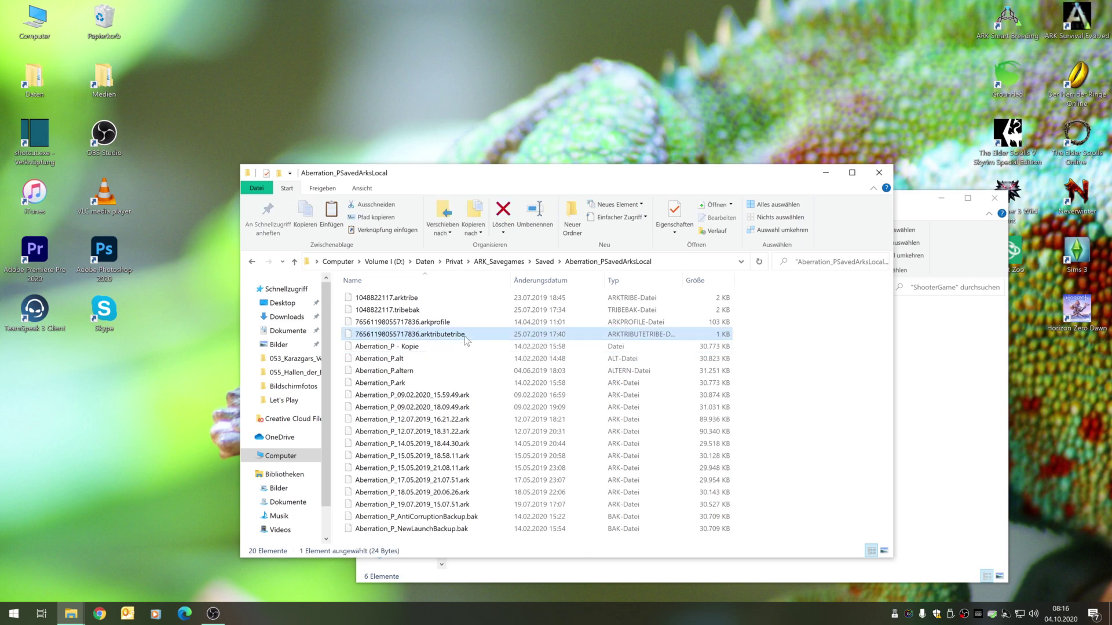
pyautogui.click(415, 312)
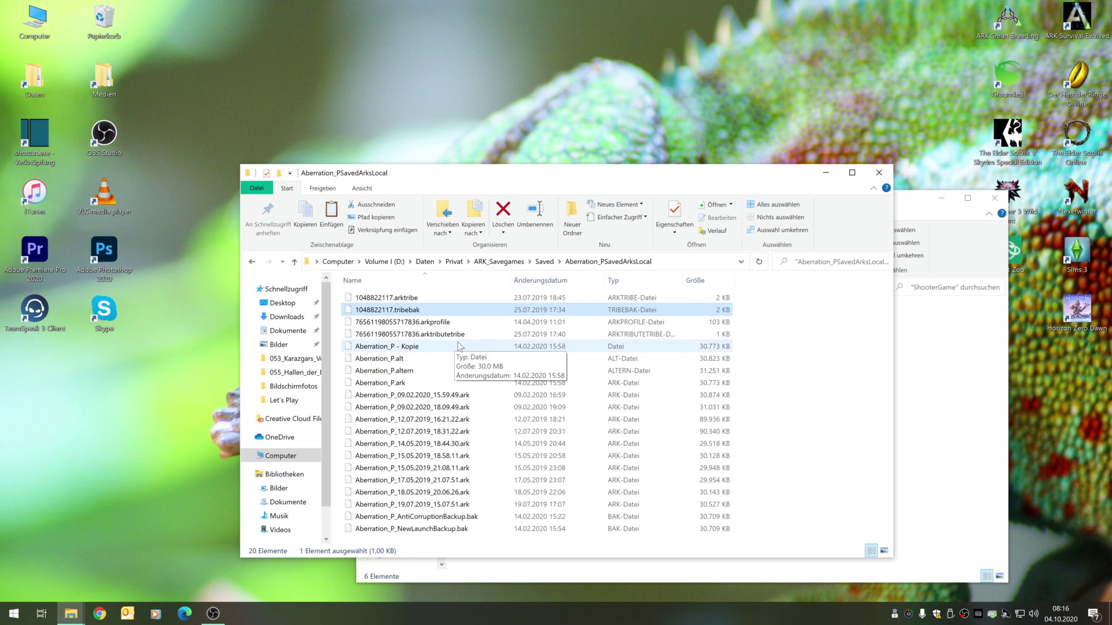
pyautogui.click(428, 322)
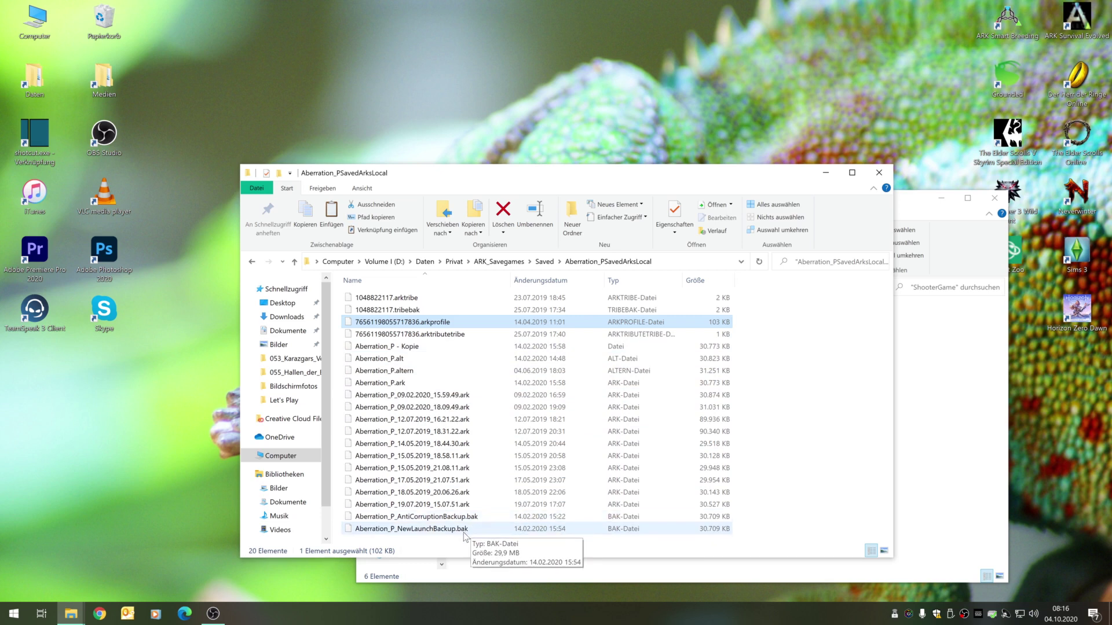
pyautogui.click(439, 505)
pyautogui.click(439, 481)
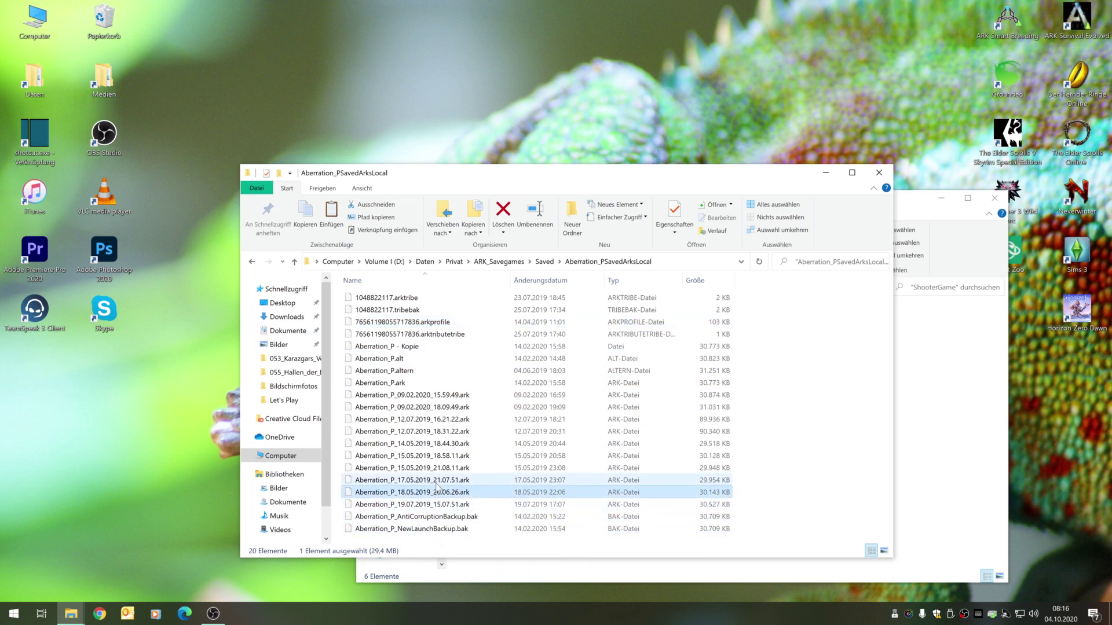
pyautogui.click(435, 468)
pyautogui.click(435, 456)
pyautogui.click(435, 443)
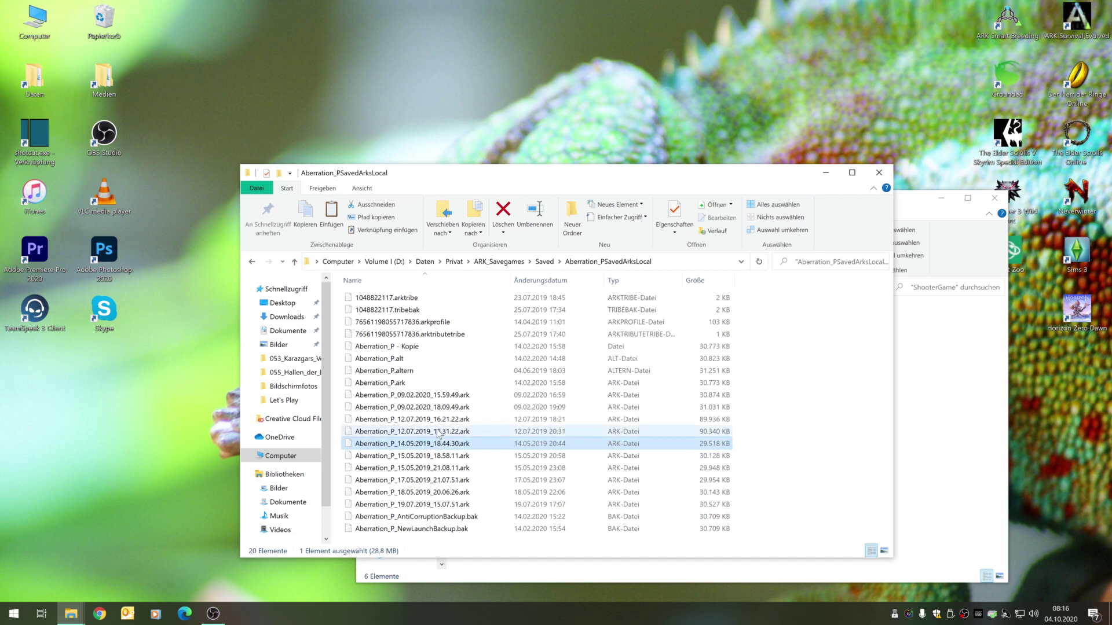
pyautogui.click(436, 431)
pyautogui.click(435, 419)
pyautogui.click(435, 407)
pyautogui.click(435, 395)
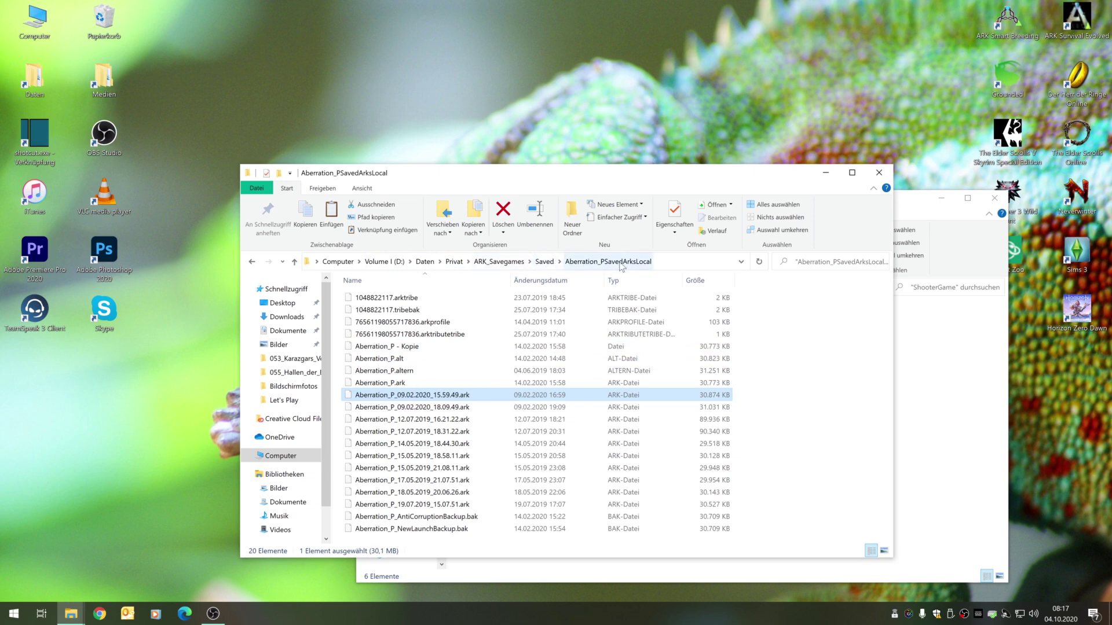
# Step: Go up to the Saved folder, enter Config\WindowsNoEditor and open Game.ini to inspect it
pyautogui.click(916, 201)
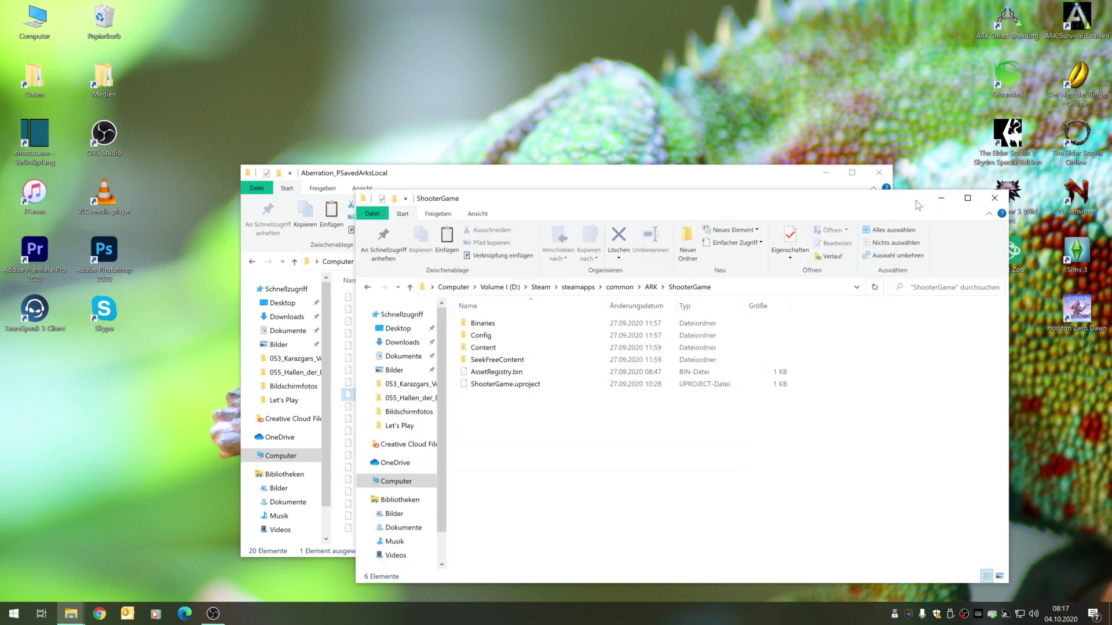
pyautogui.click(644, 175)
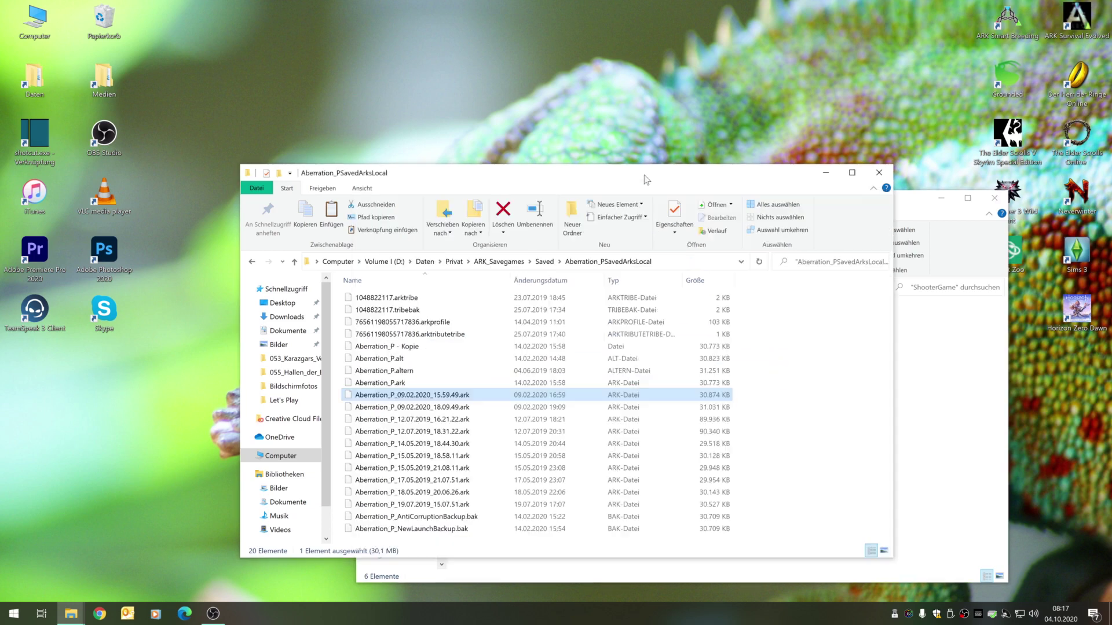
pyautogui.click(543, 262)
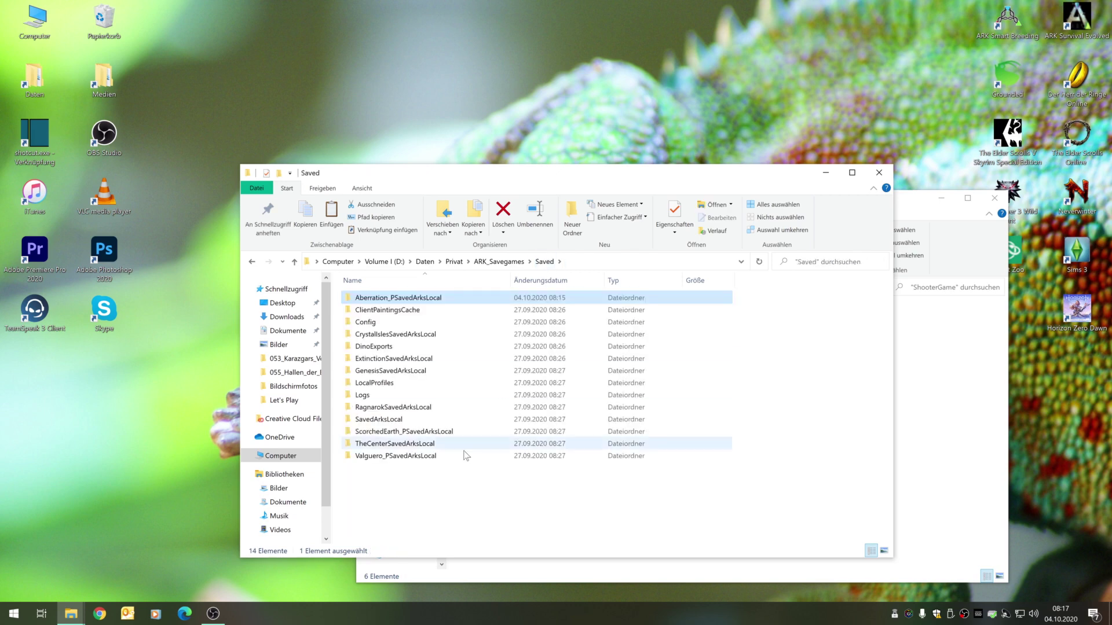
pyautogui.doubleClick(398, 321)
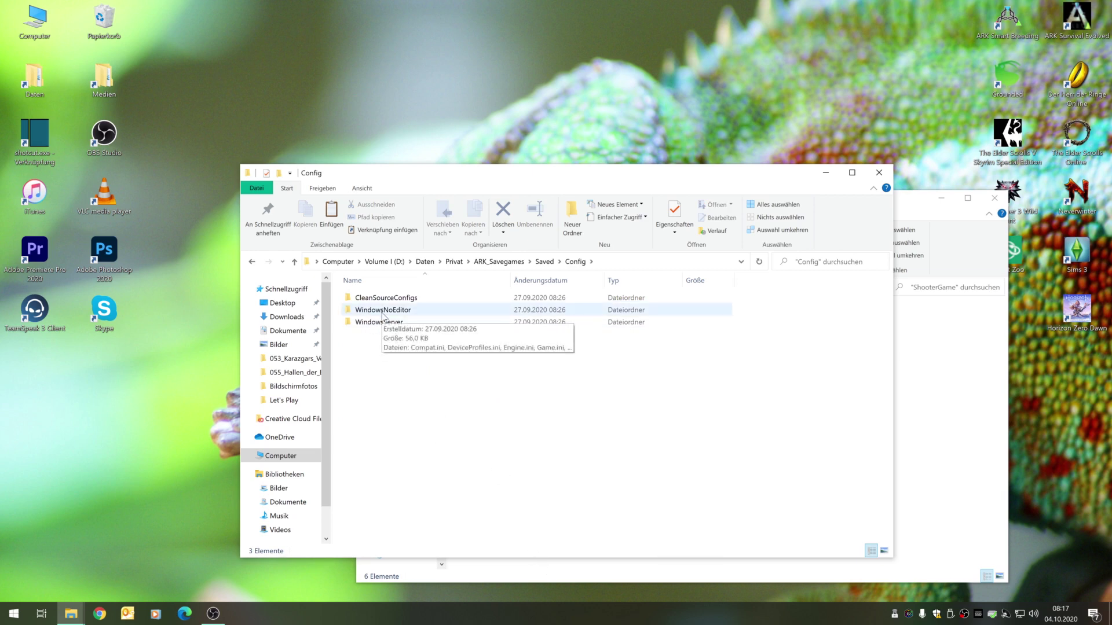
pyautogui.click(413, 313)
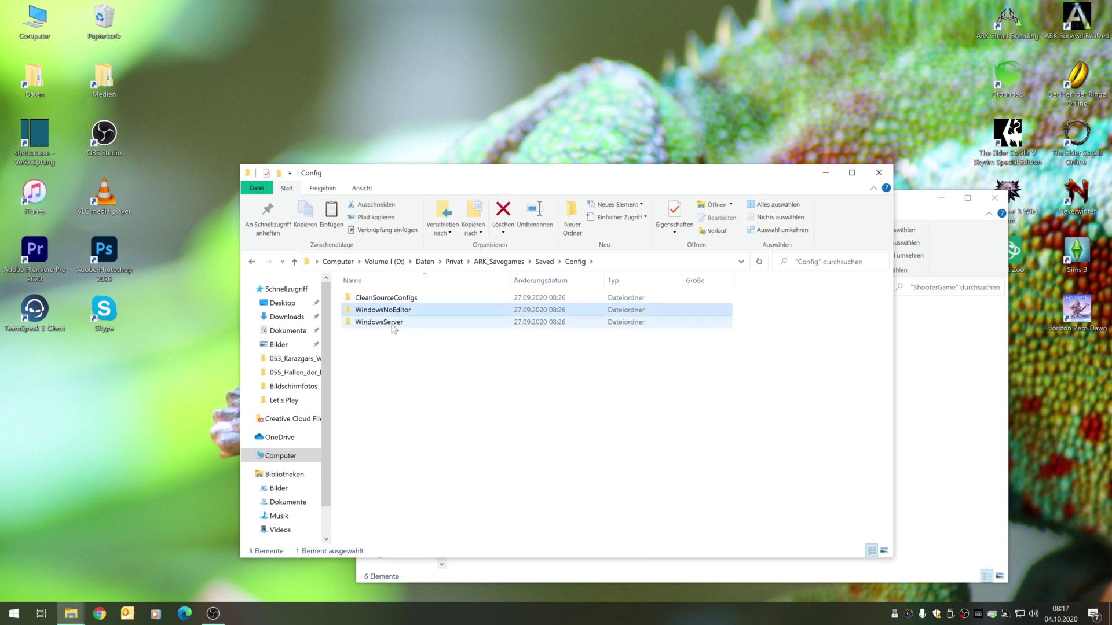
pyautogui.press('Return')
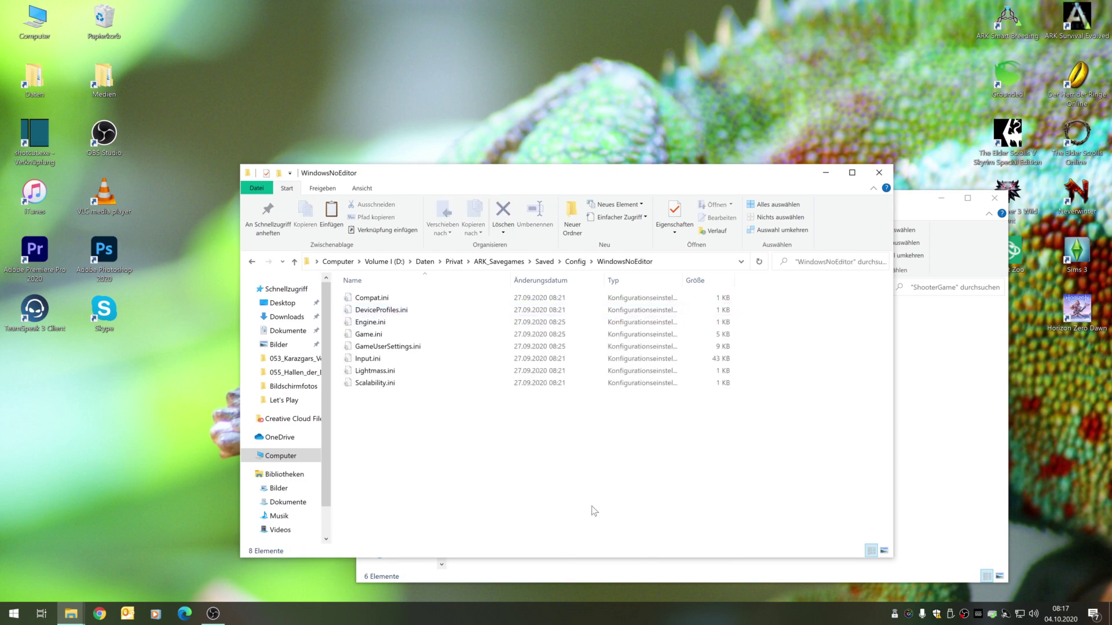
pyautogui.click(371, 339)
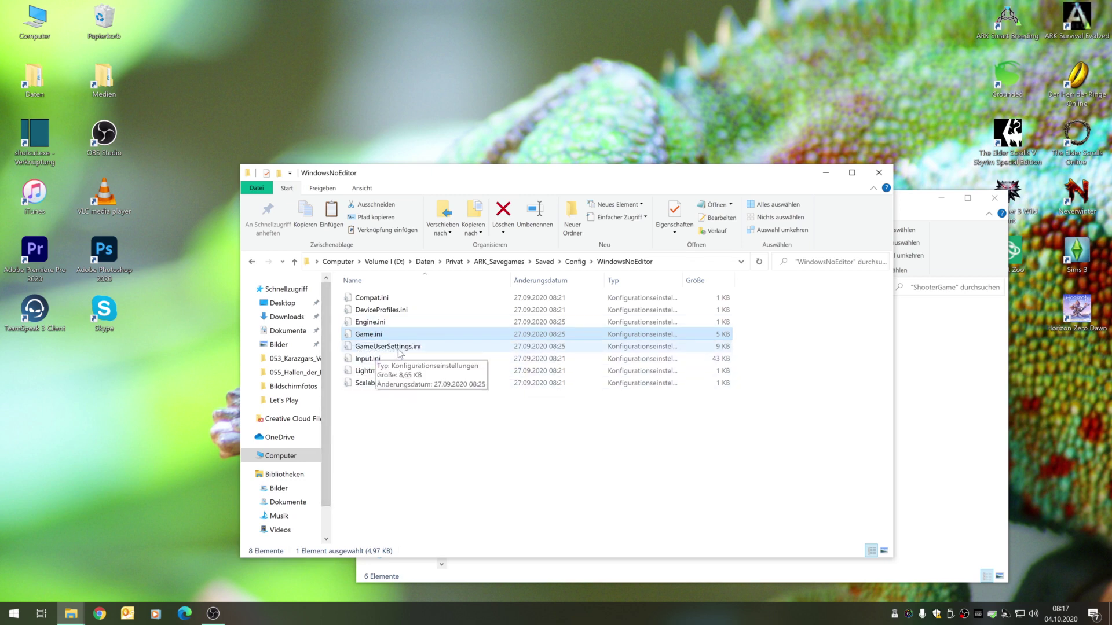
pyautogui.doubleClick(371, 335)
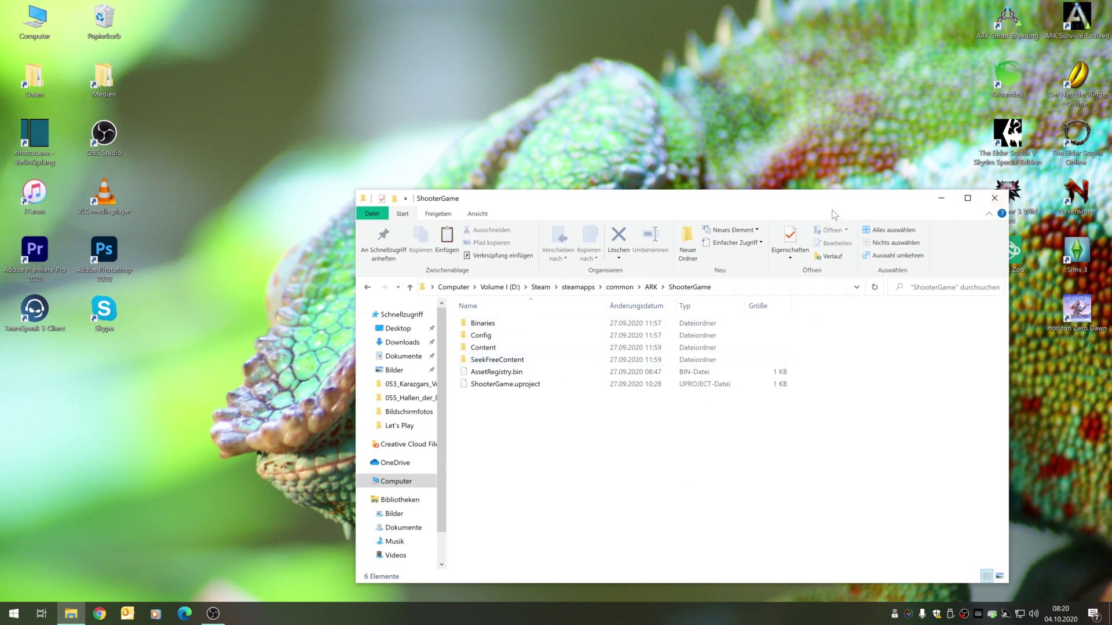
# Step: Close the ShooterGame folder window and launch ARK: Survival Evolved from its desktop shortcut
pyautogui.moveTo(823, 200); pyautogui.dragTo(690, 158)
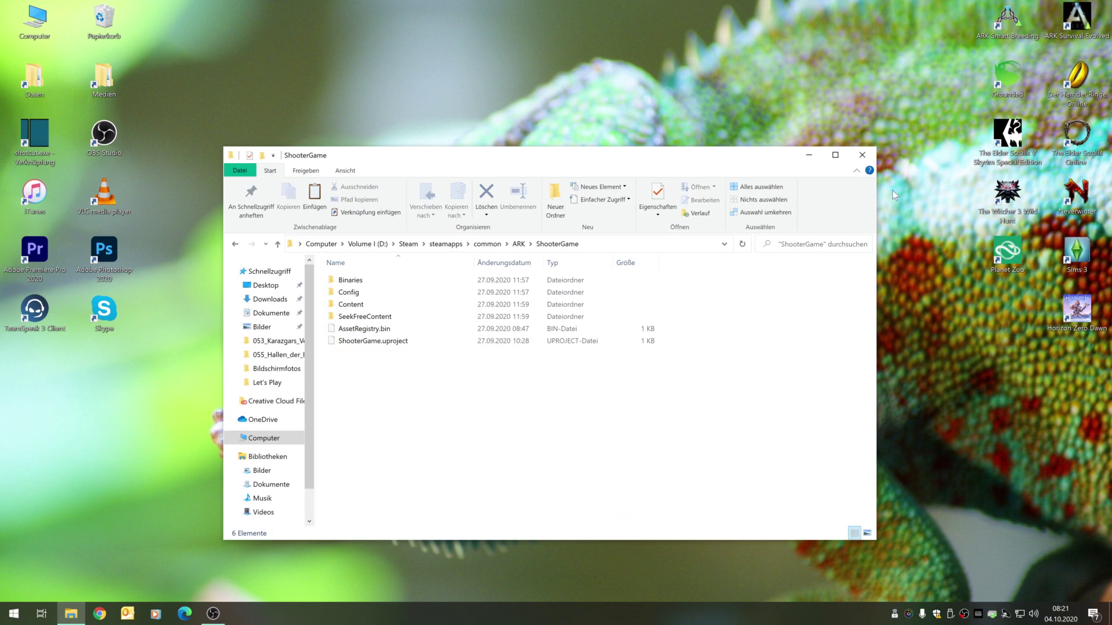
pyautogui.click(857, 158)
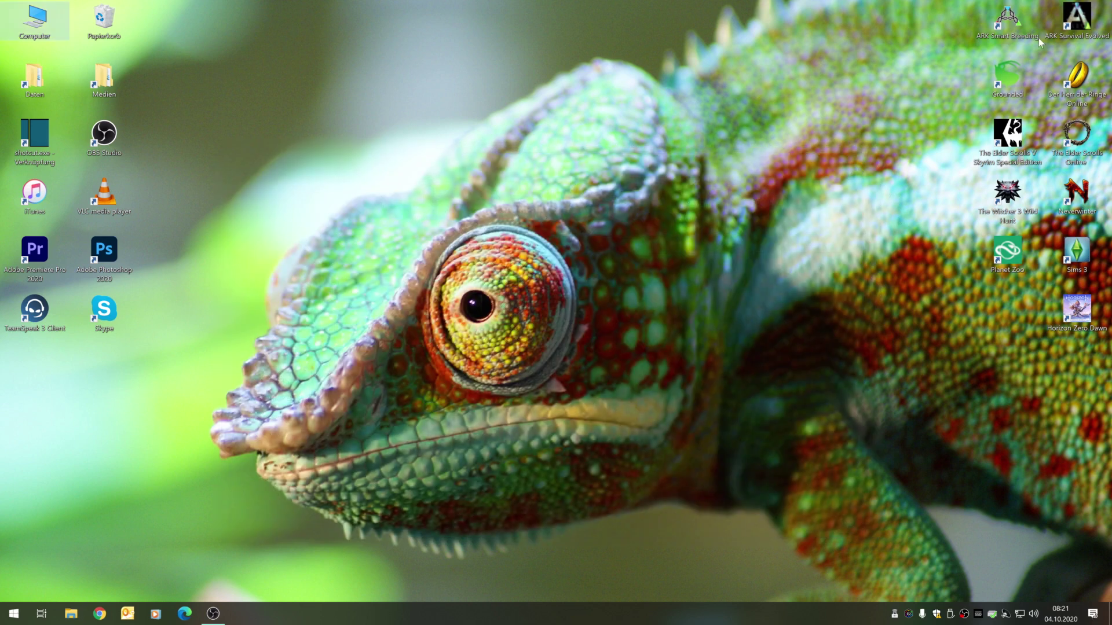
pyautogui.doubleClick(1076, 23)
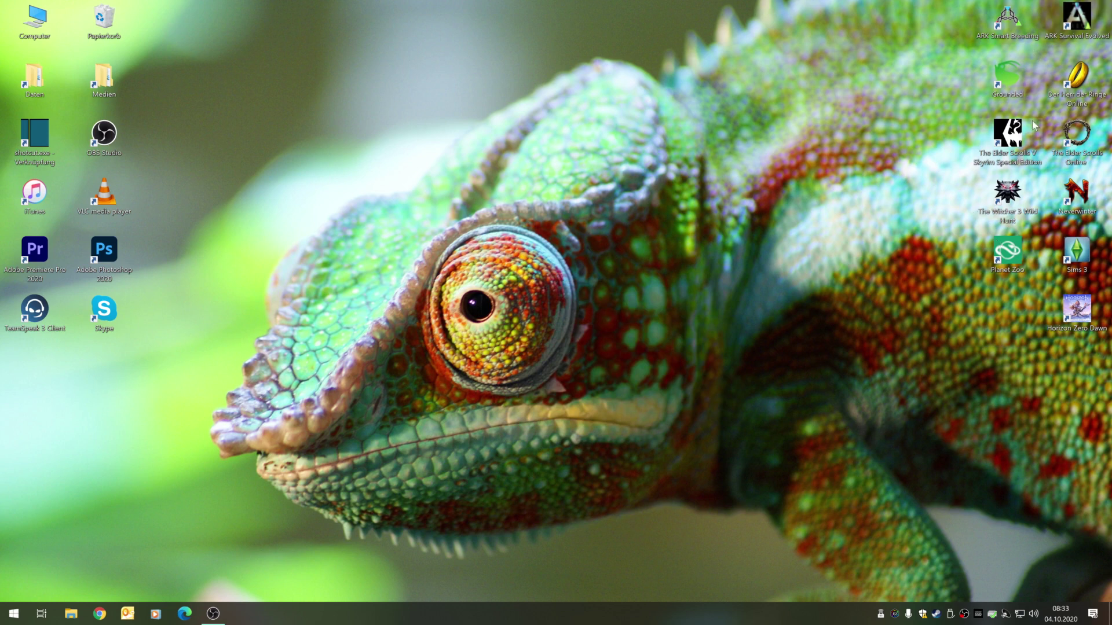
# Step: Switch to the Steam game library and close its window
pyautogui.rightClick(937, 615)
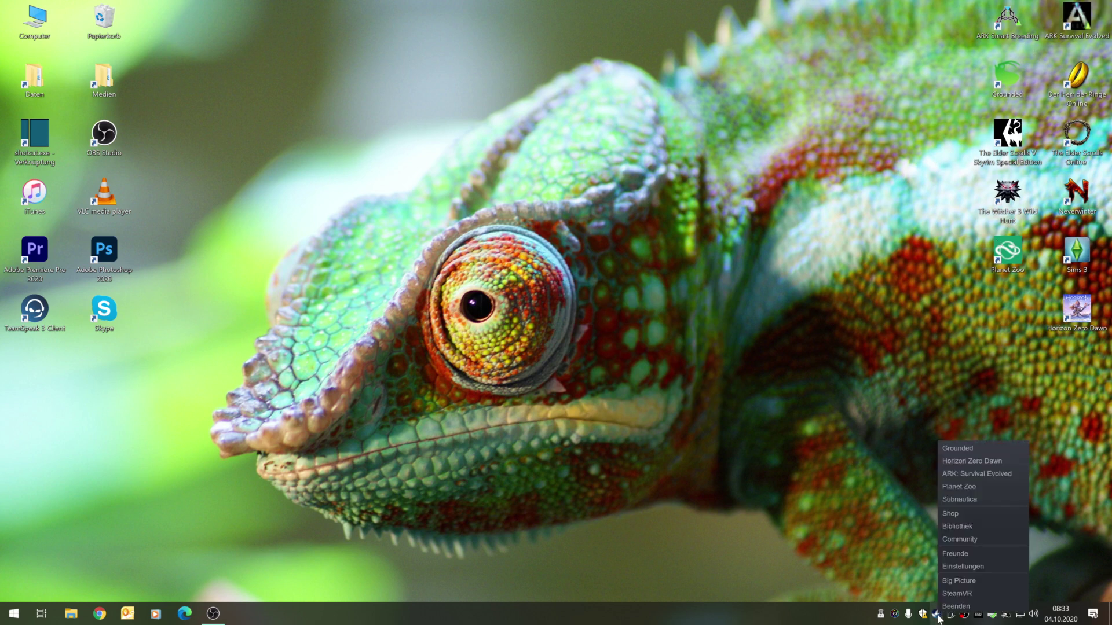
pyautogui.click(961, 527)
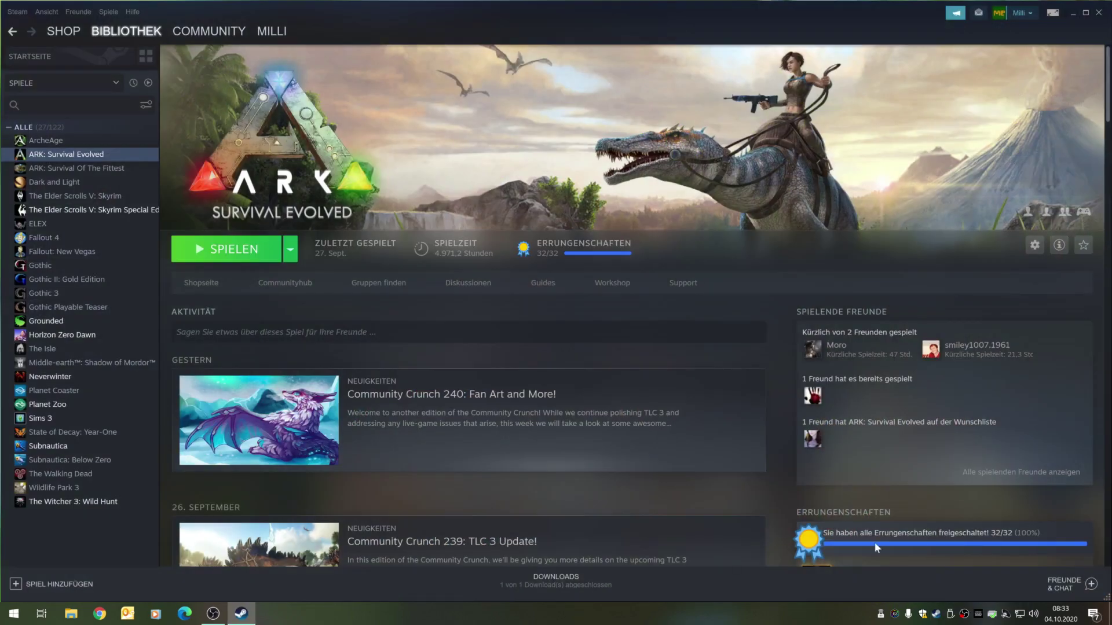
pyautogui.click(1100, 14)
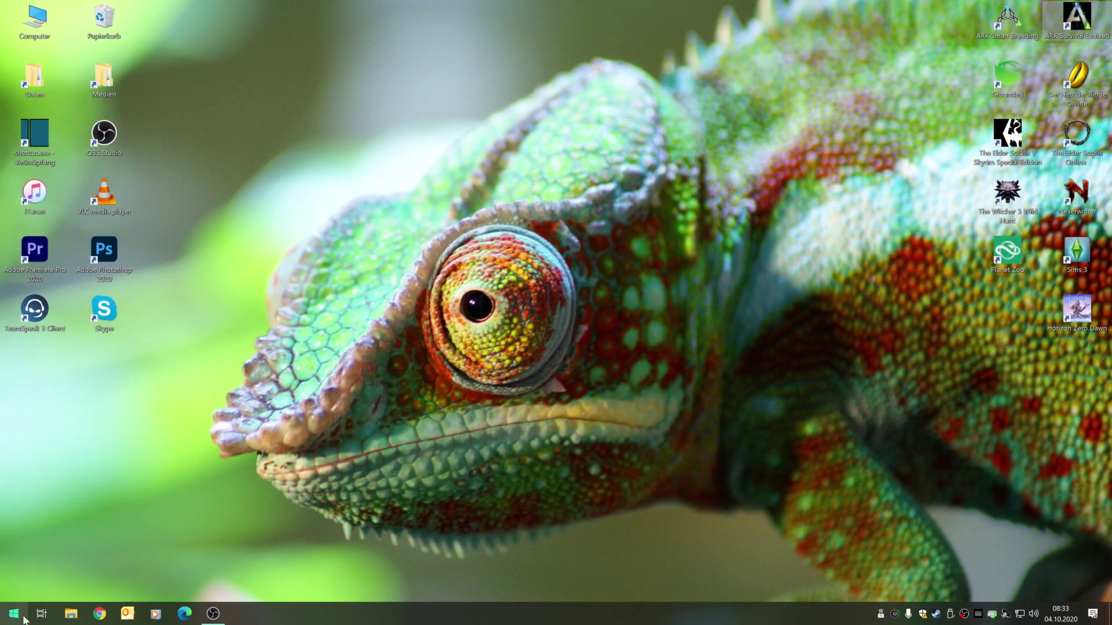
pyautogui.click(14, 613)
pyautogui.scroll(-15, 96, 516)
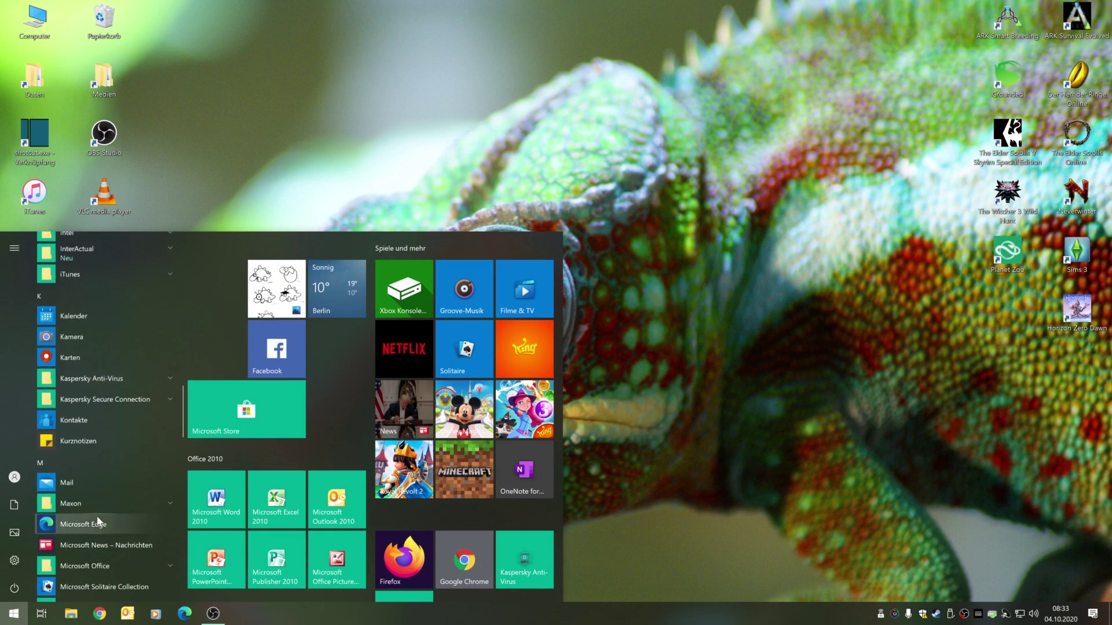
pyautogui.scroll(-5, 96, 517)
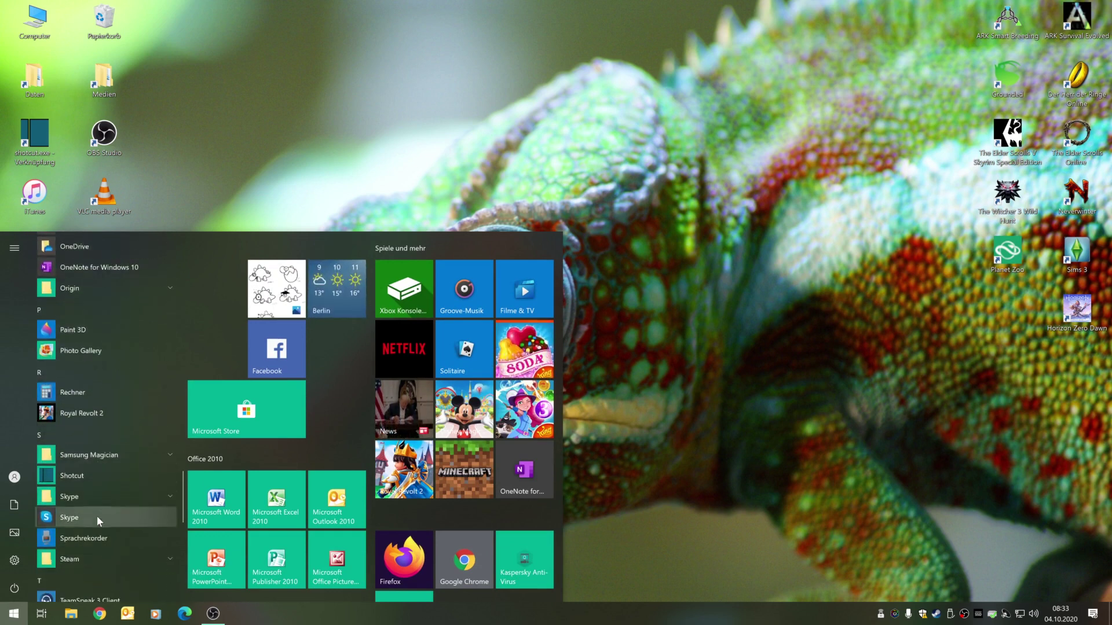
pyautogui.click(68, 518)
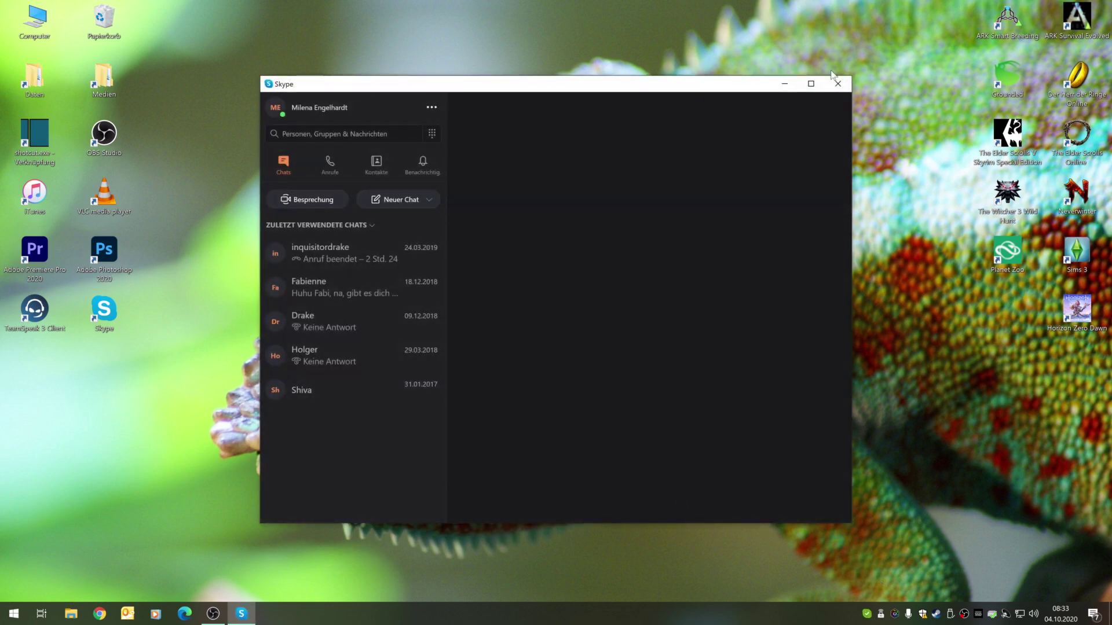
pyautogui.click(837, 84)
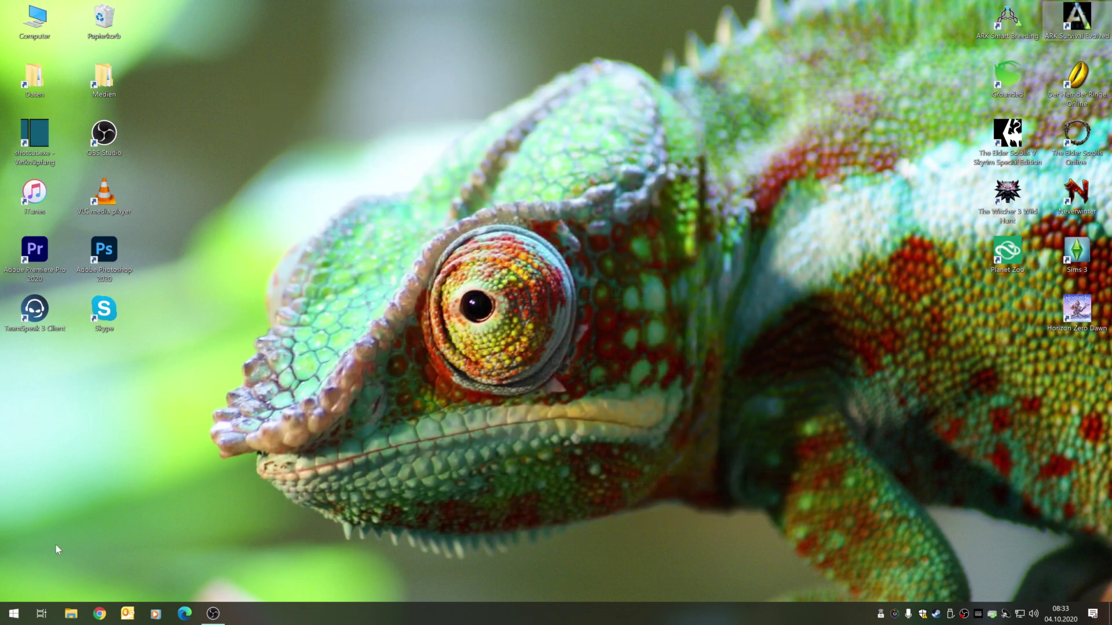
# Step: Find Steam among the installed programs and open it to the game library
pyautogui.press('super')
pyautogui.scroll(-20, 99, 539)
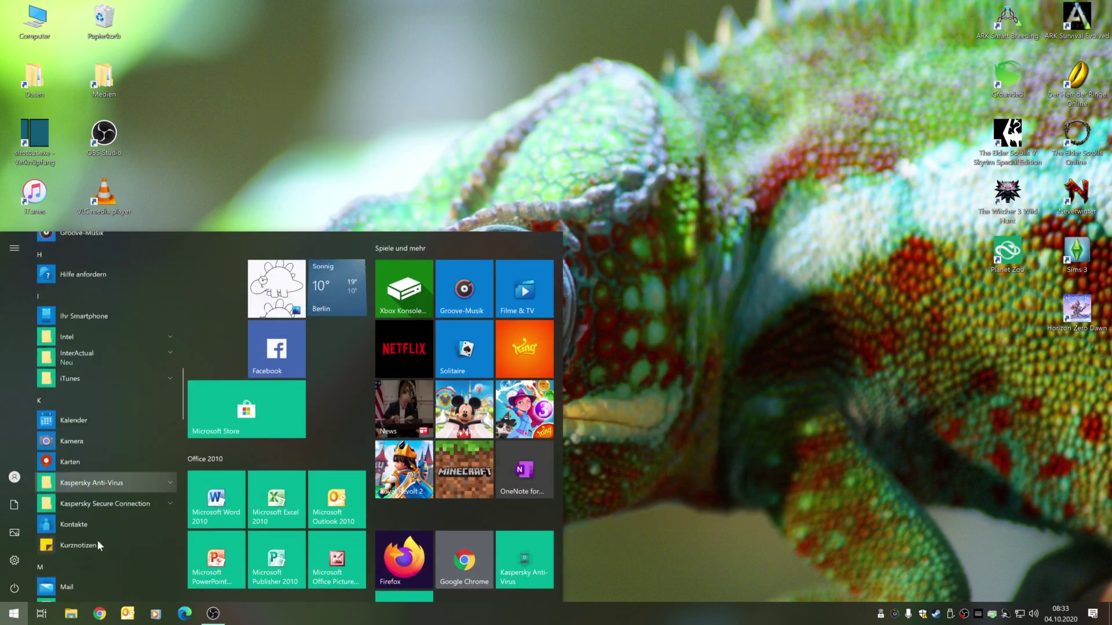
pyautogui.scroll(-5, 96, 540)
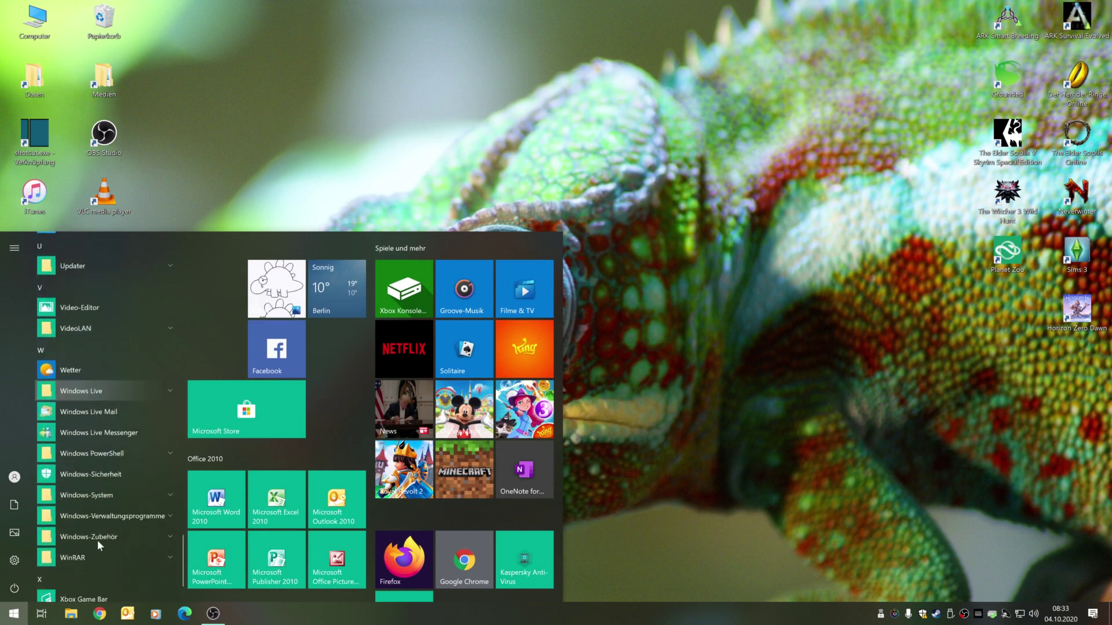
pyautogui.scroll(5, 96, 540)
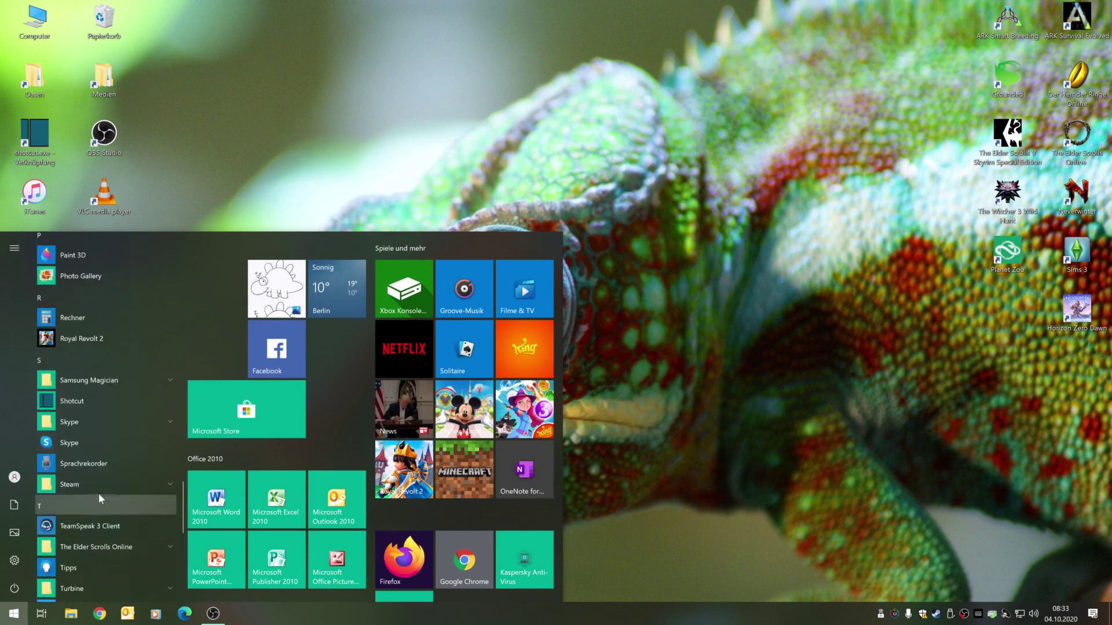
pyautogui.click(77, 485)
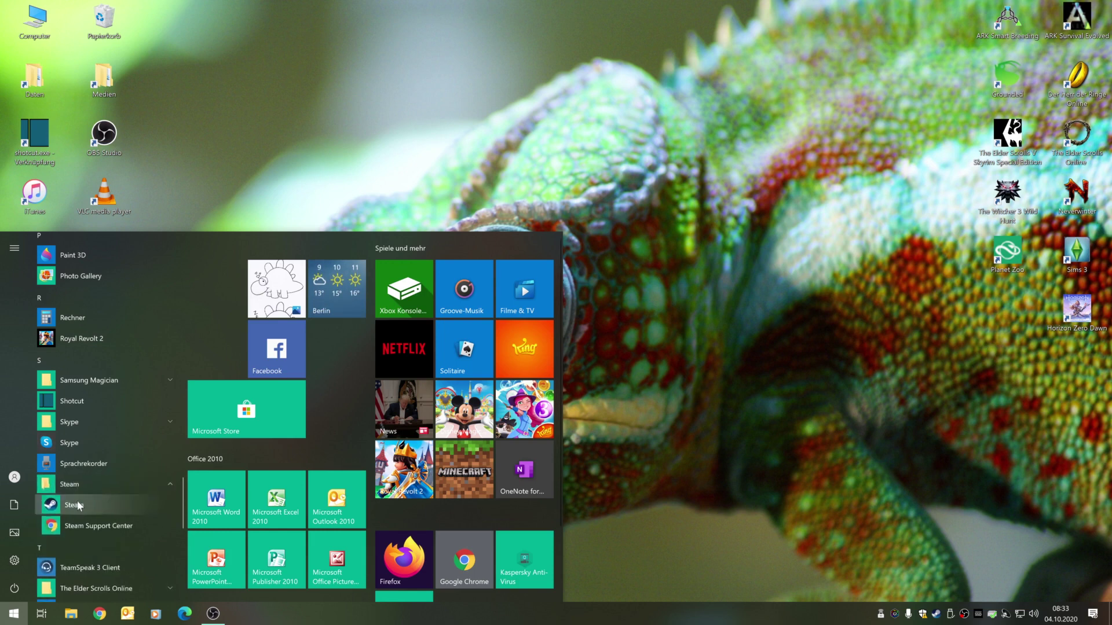
pyautogui.click(76, 505)
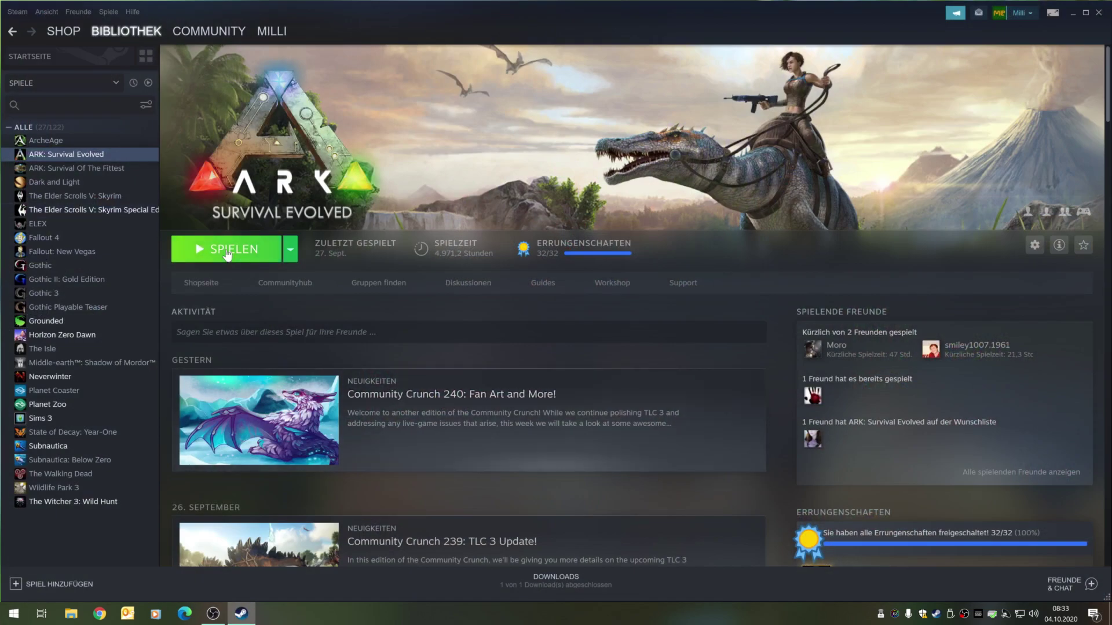
# Step: Start ARK: Survival Evolved from the library to examine its launch options, and cancel the launch dialog
pyautogui.click(290, 249)
pyautogui.click(243, 257)
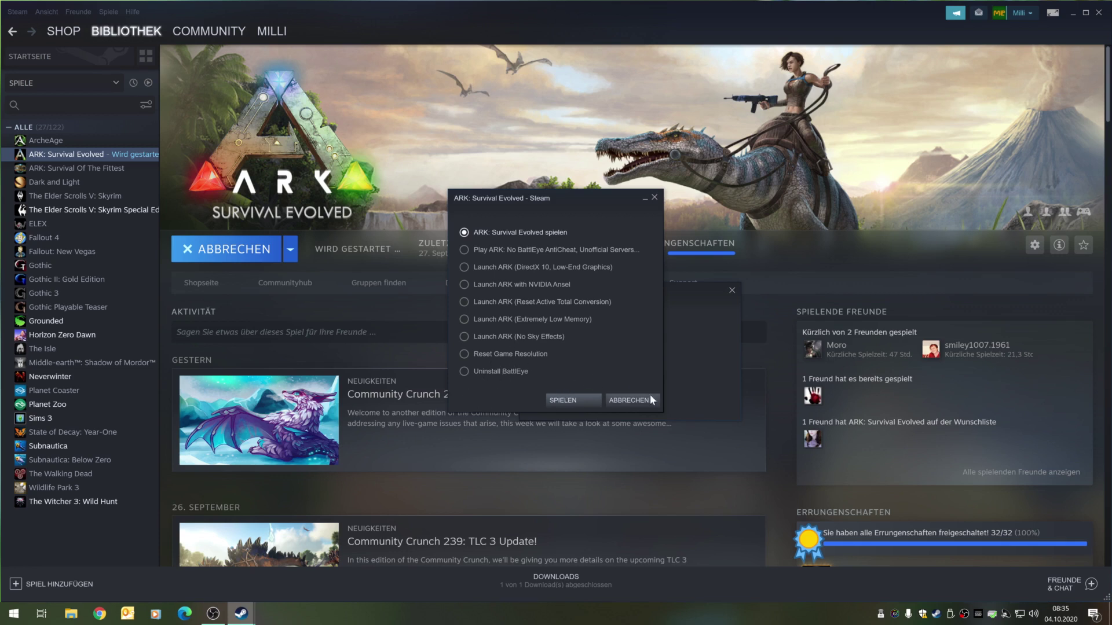
pyautogui.click(613, 398)
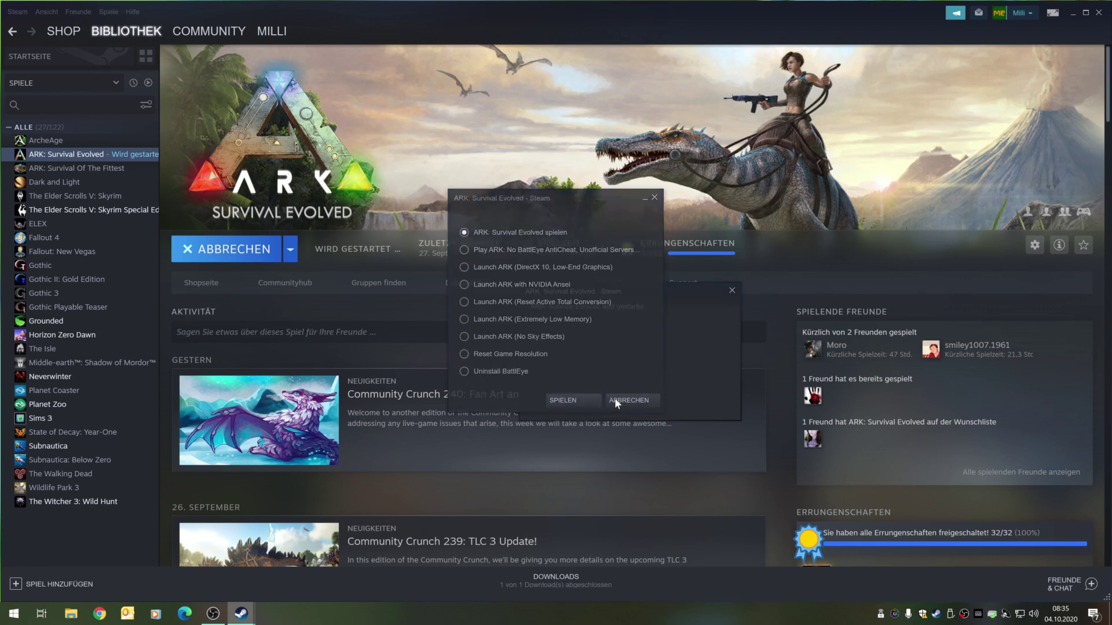
# Step: Close the Steam library window, launch ARK: Survival Evolved from its desktop shortcut and maximize the game window
pyautogui.click(1098, 13)
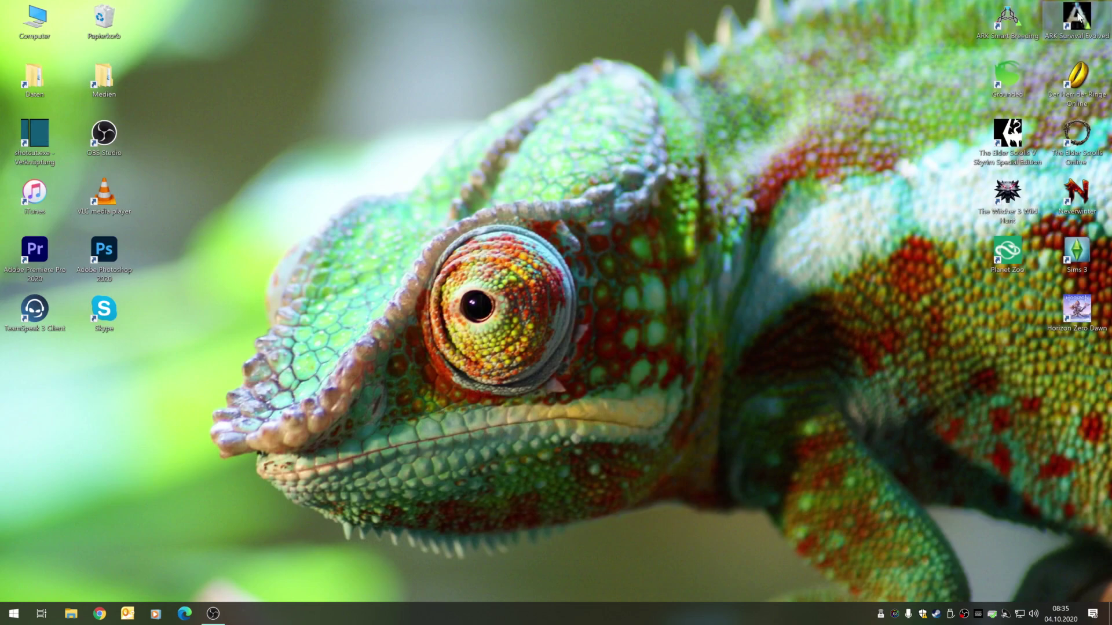
pyautogui.doubleClick(1078, 18)
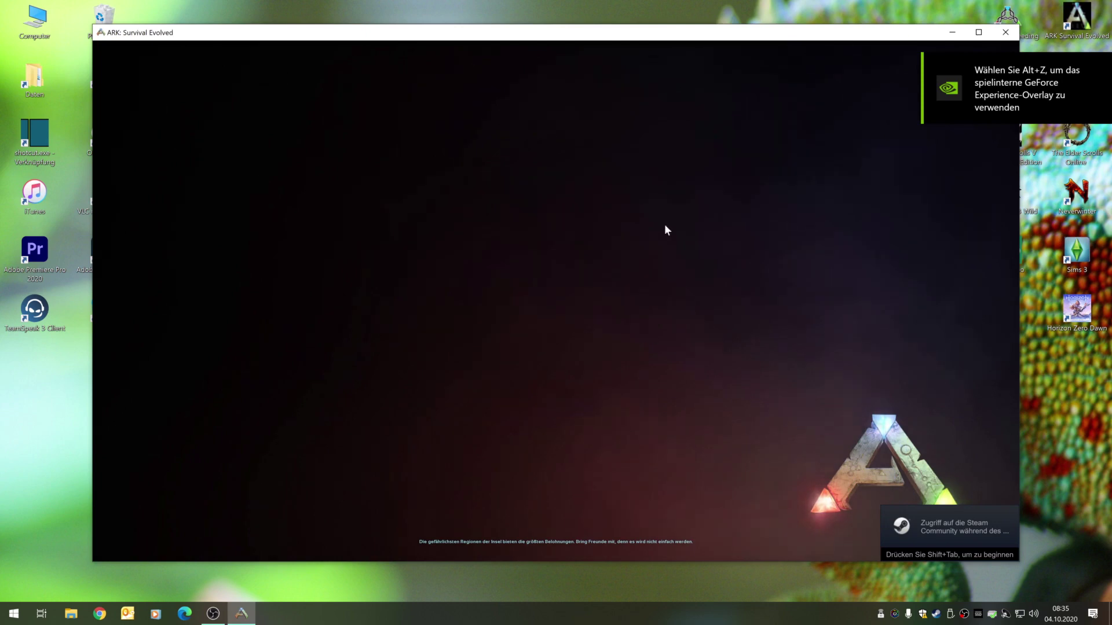
pyautogui.click(978, 33)
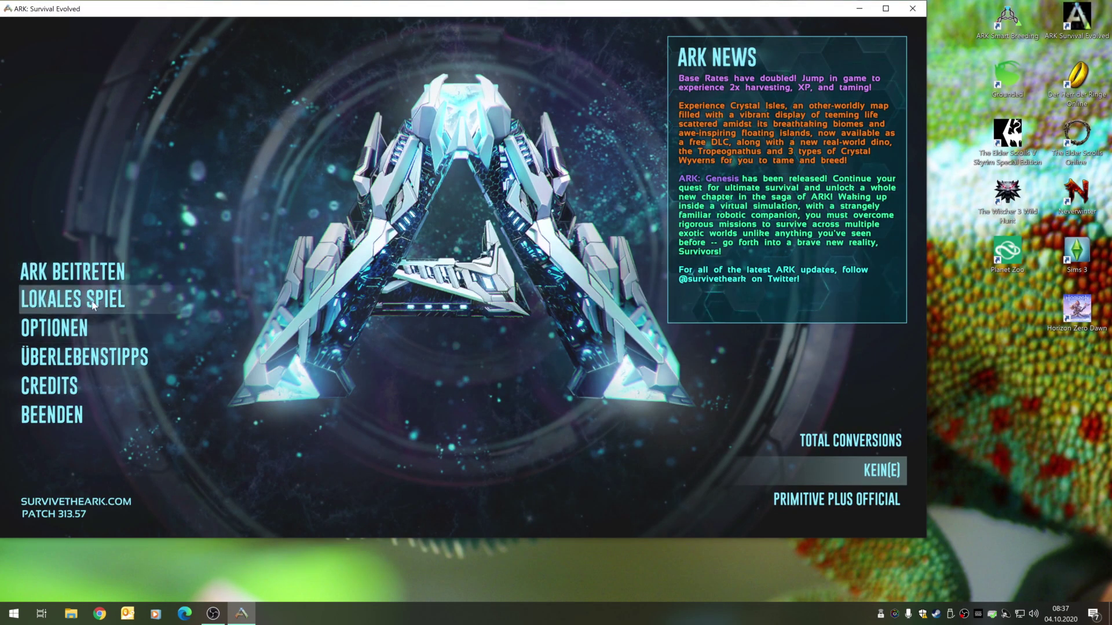
# Step: In the game options, lower the overall volume to about a quarter and music, effects and ambient volumes to about half, and save
pyautogui.click(55, 329)
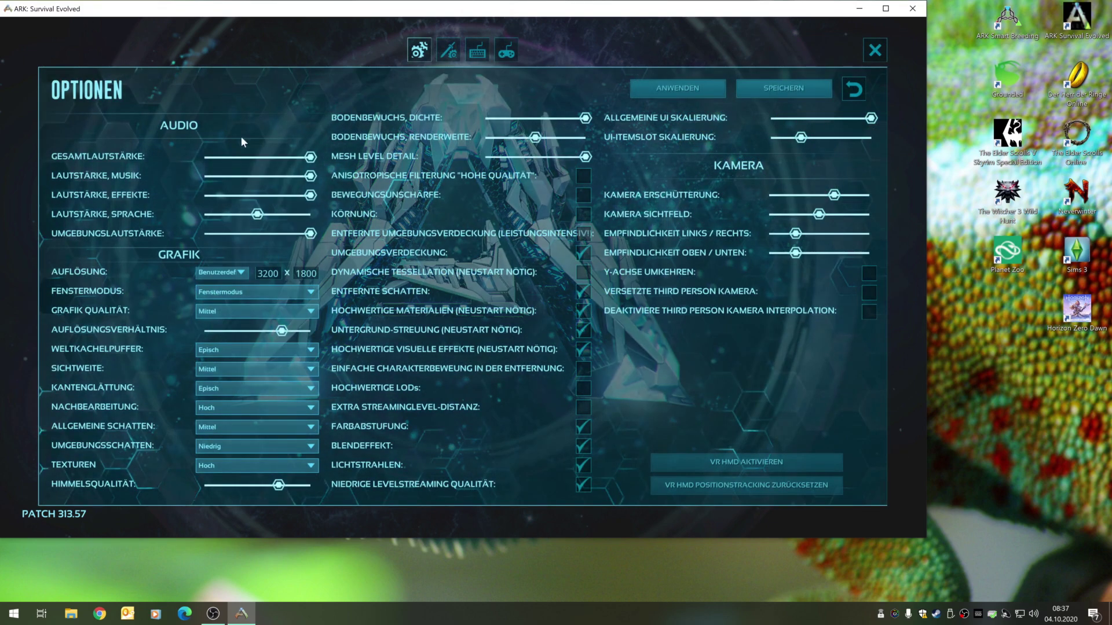
pyautogui.click(229, 157)
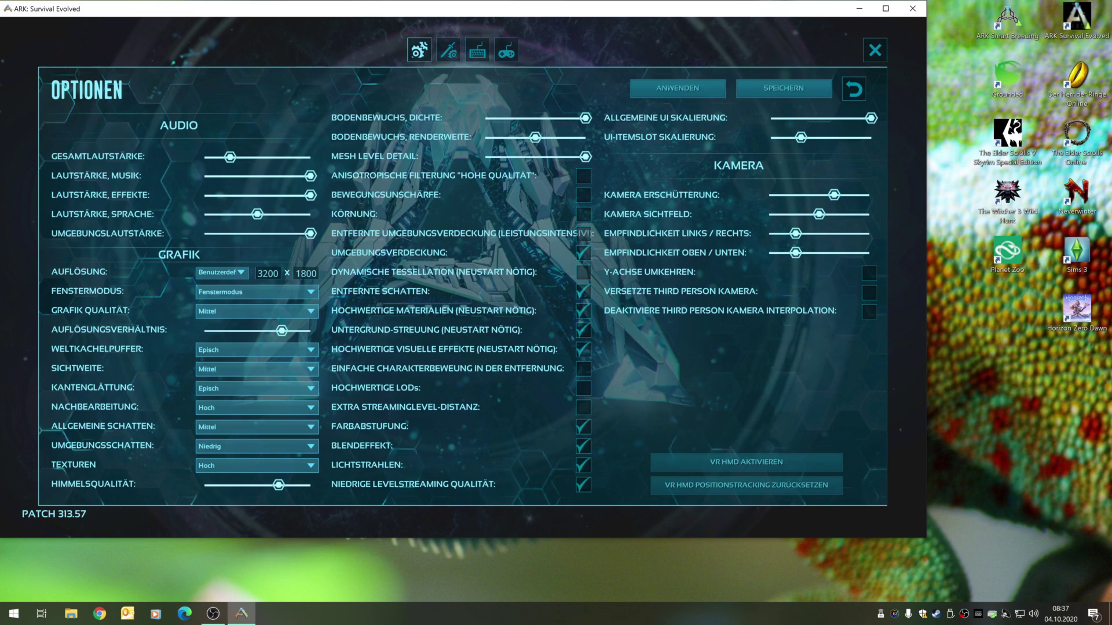
pyautogui.click(259, 176)
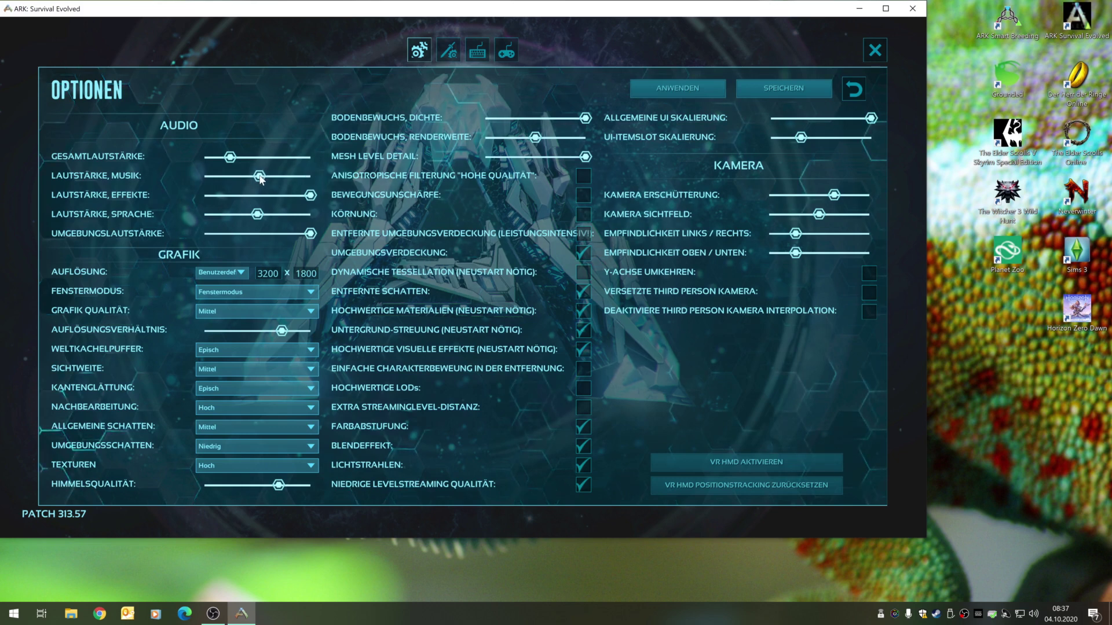
pyautogui.click(256, 196)
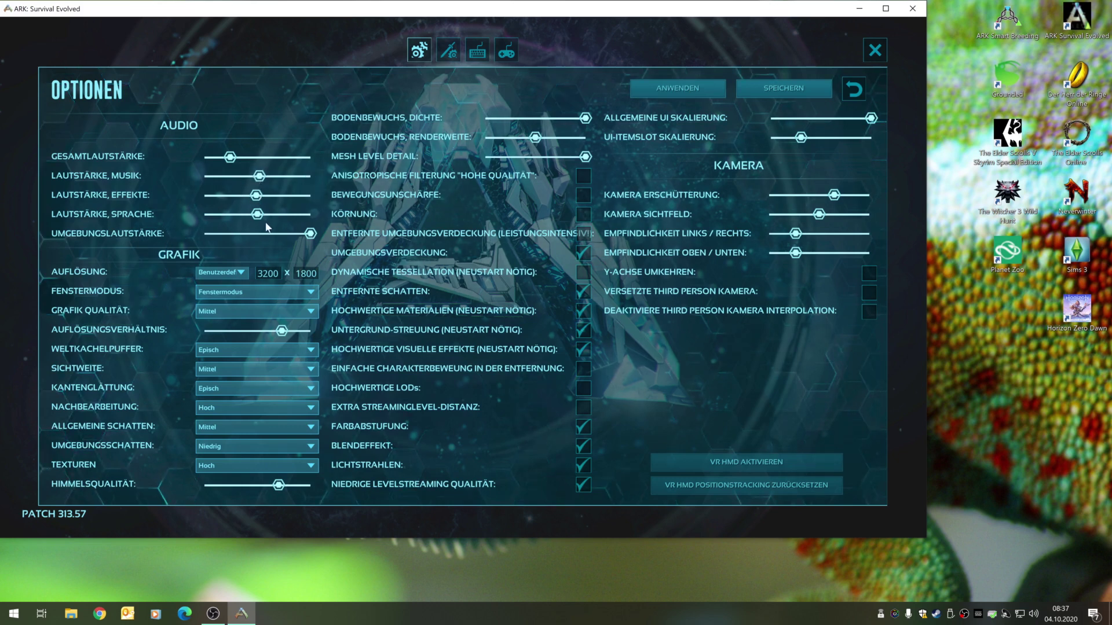
pyautogui.click(259, 234)
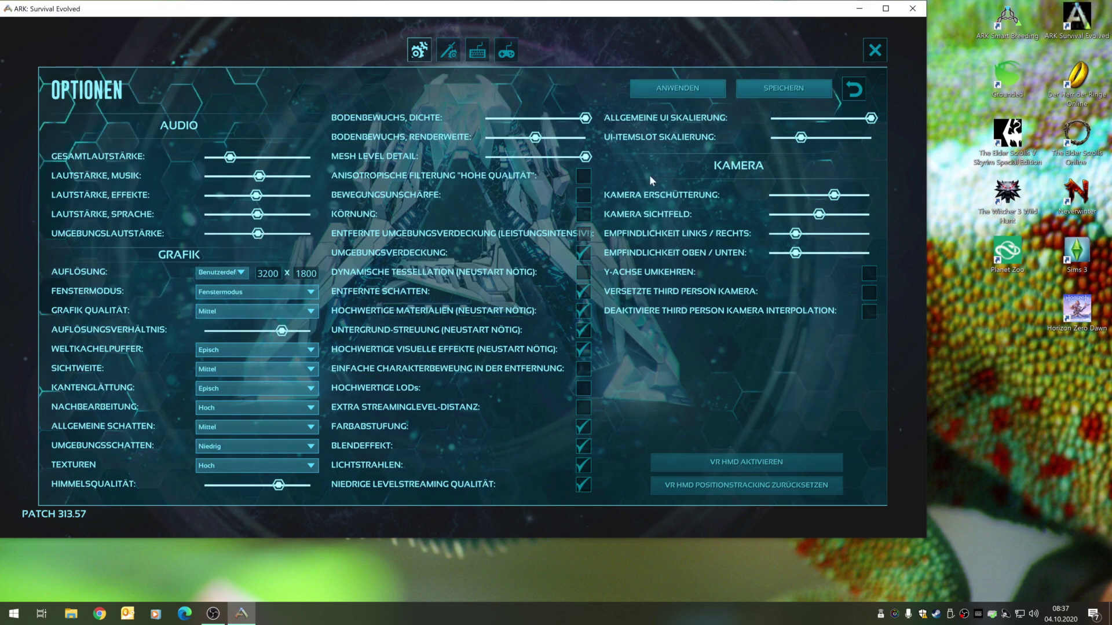
pyautogui.click(770, 92)
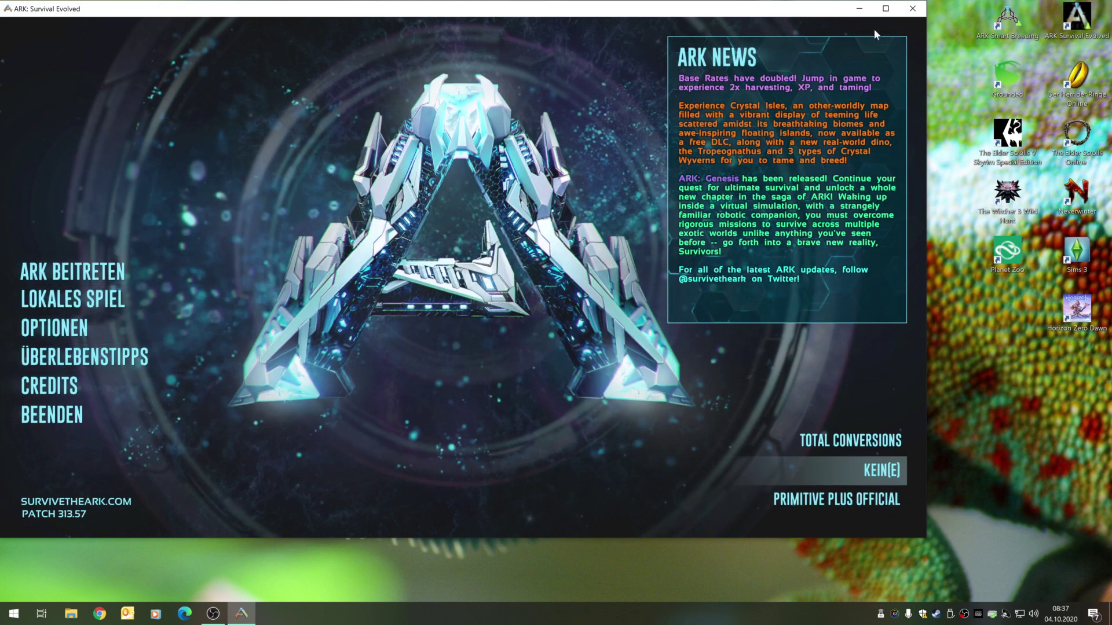
# Step: Maximize the game window and open the server list for joining an ARK to browse the official servers
pyautogui.click(885, 8)
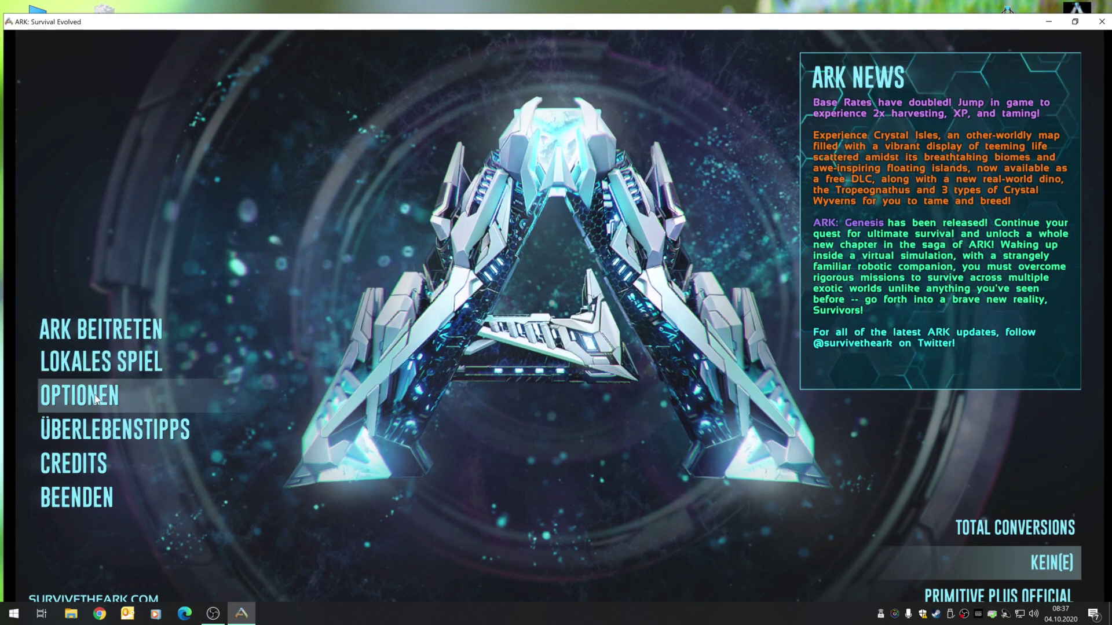
pyautogui.click(116, 333)
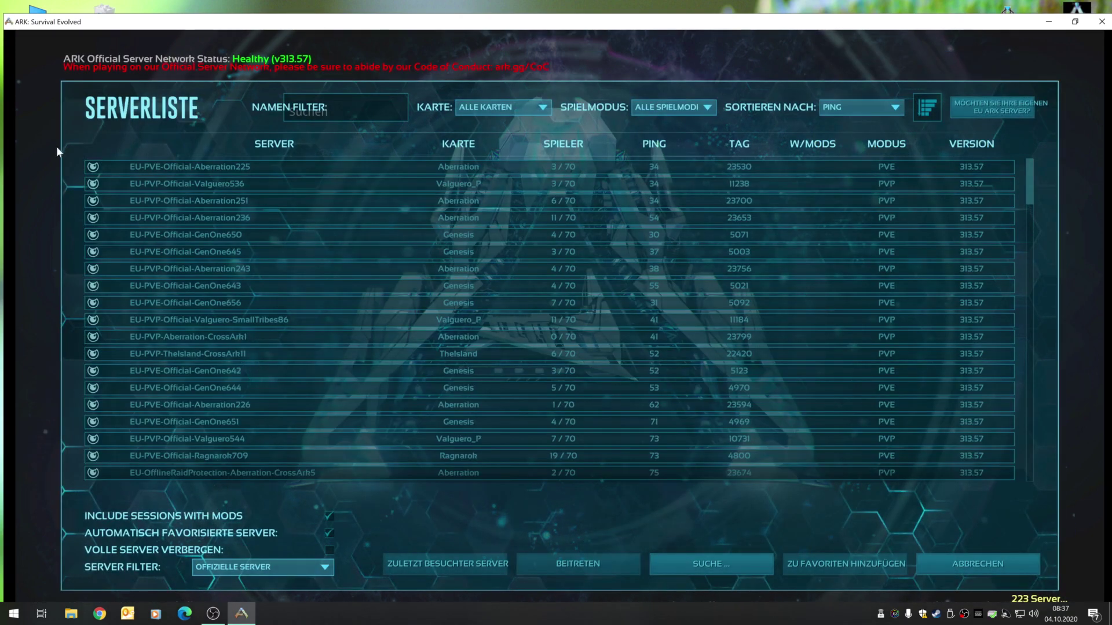
pyautogui.scroll(-5, 199, 304)
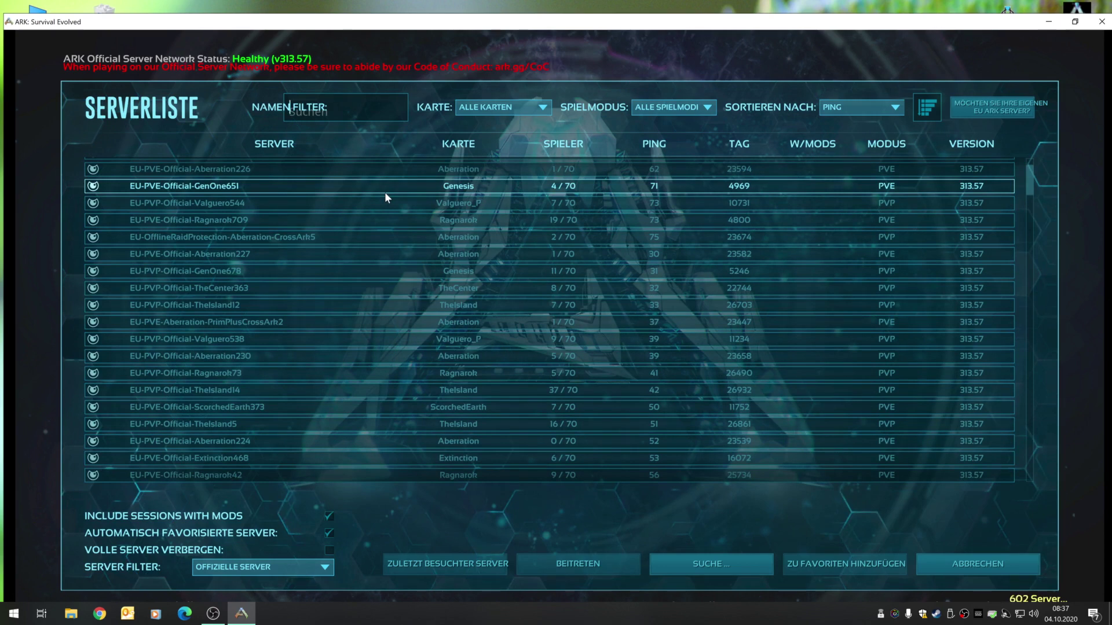
# Step: Examine the server list's available maps, game modes and sorting criteria without changing the selections
pyautogui.click(527, 105)
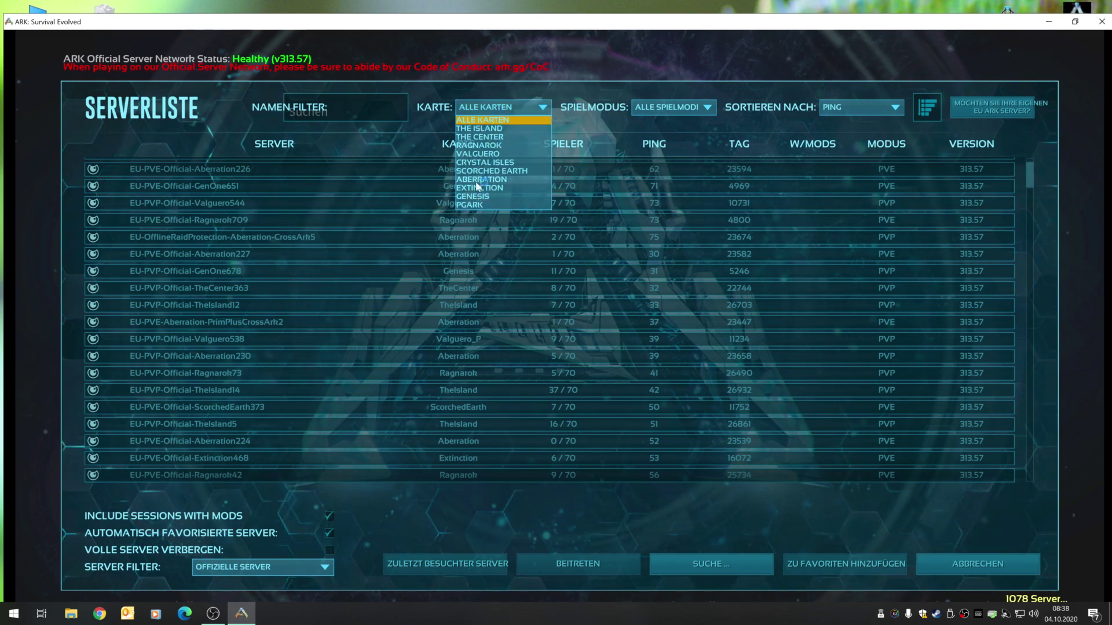
pyautogui.click(544, 112)
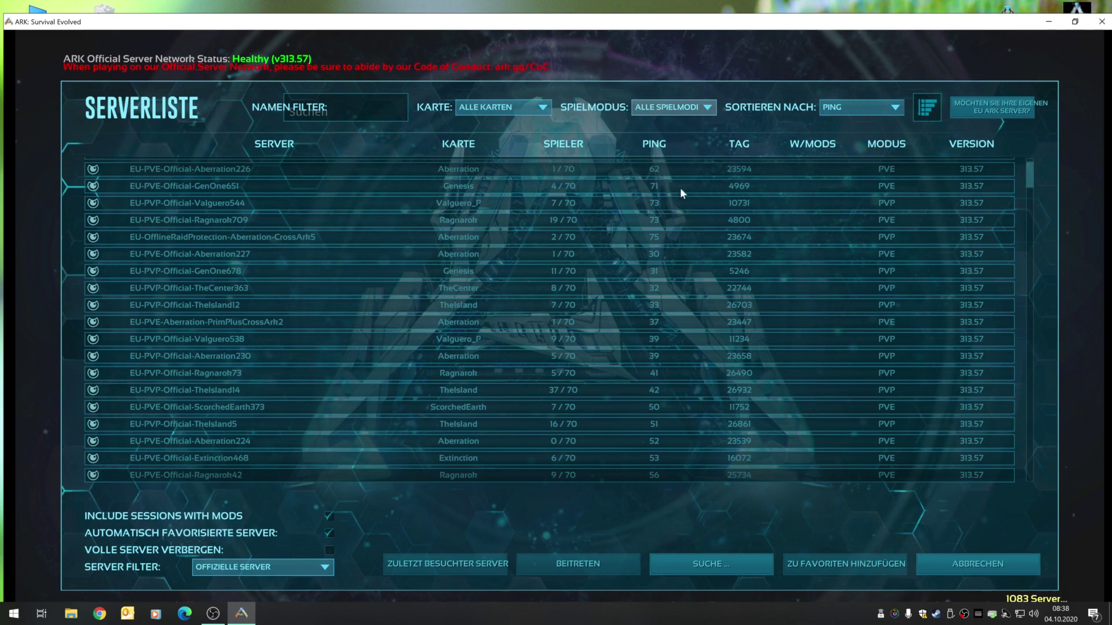
pyautogui.click(708, 109)
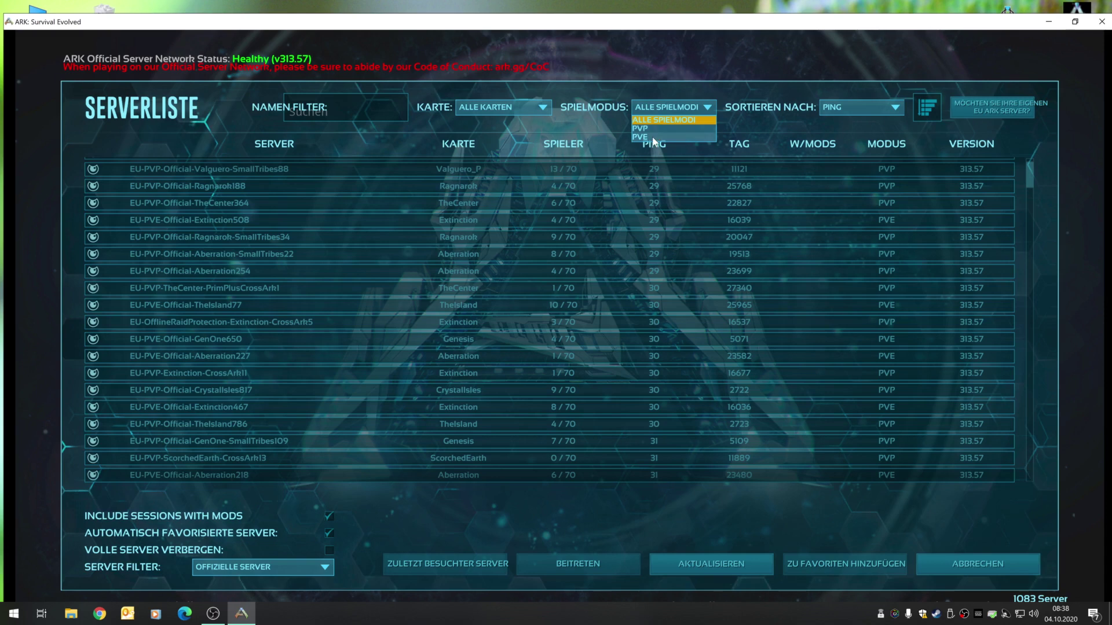
pyautogui.click(706, 105)
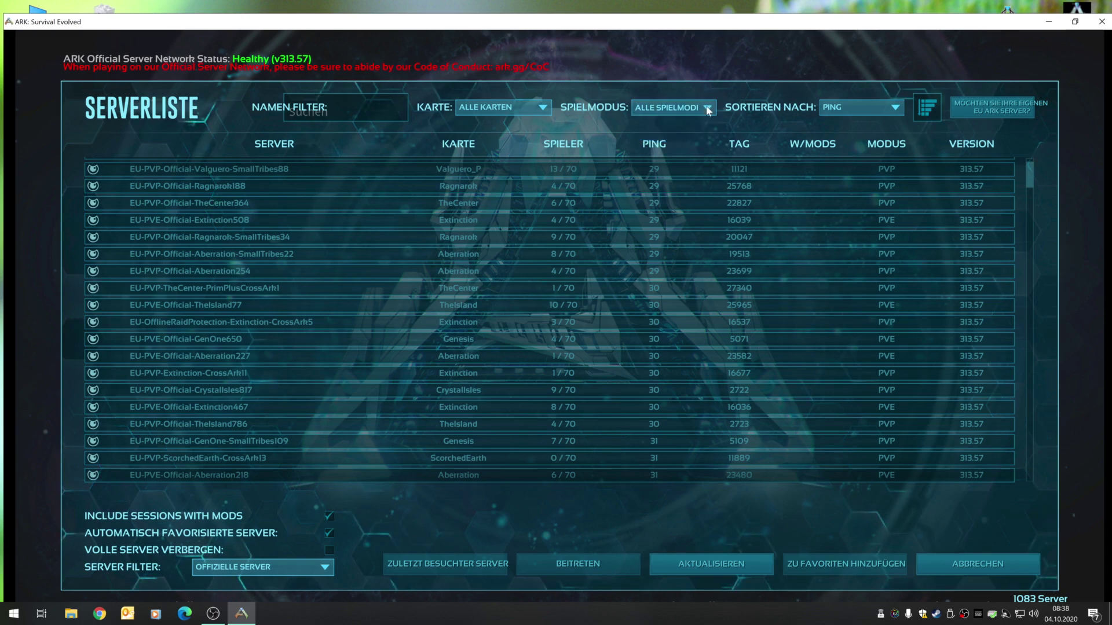
pyautogui.click(895, 109)
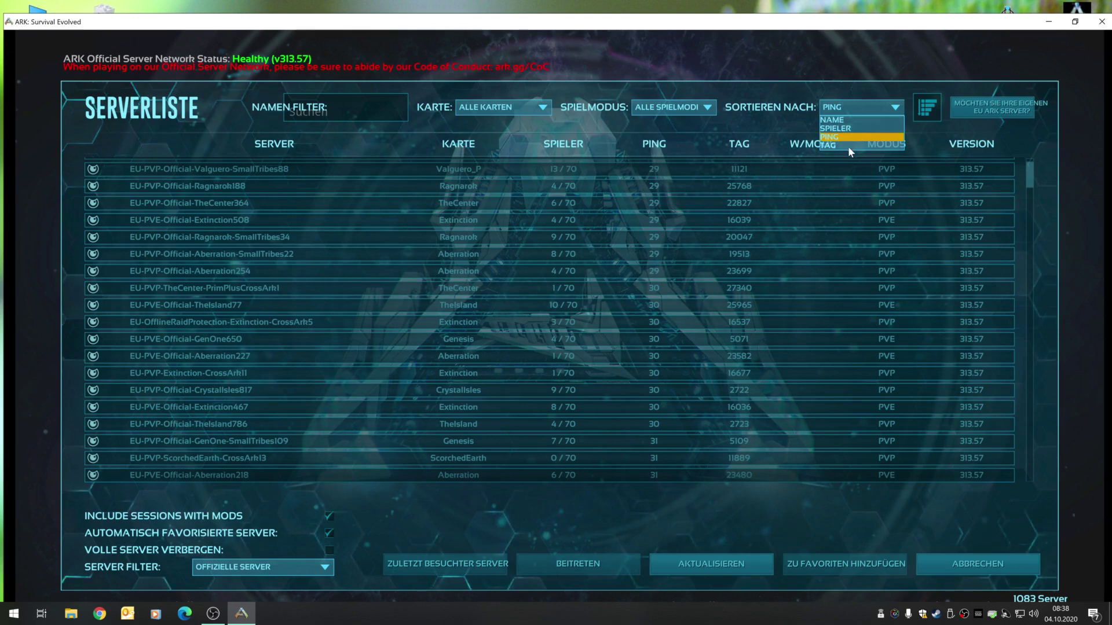
pyautogui.click(852, 89)
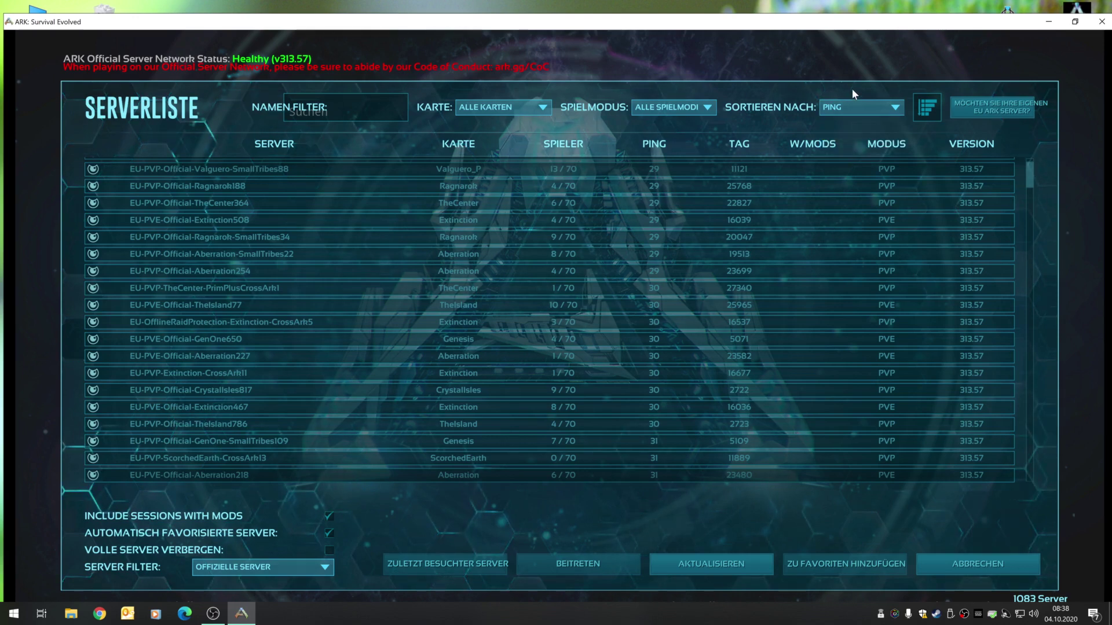